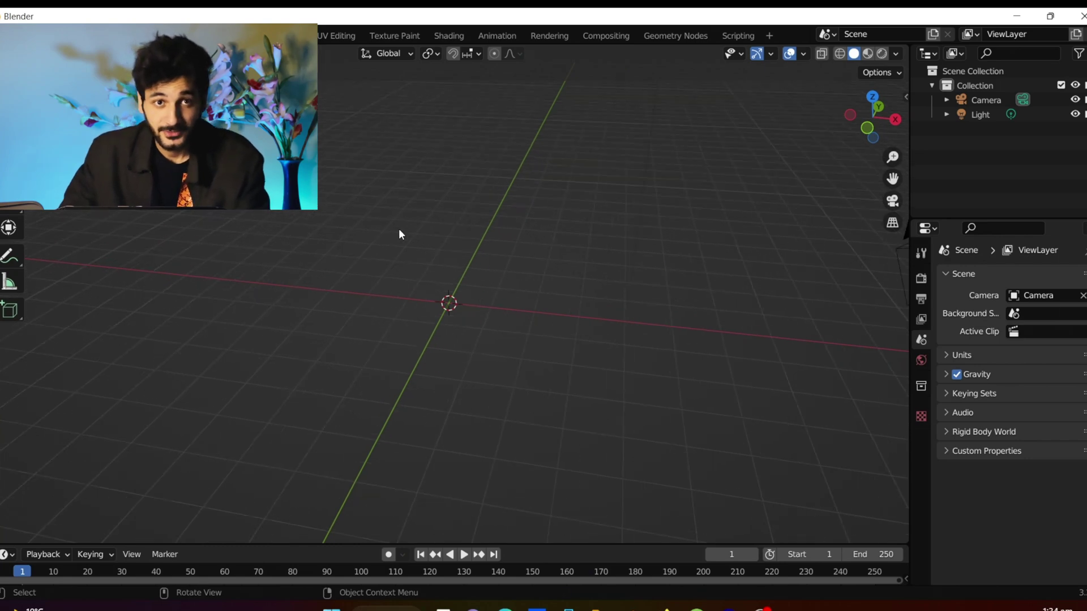
Show the viewport sidebar and view the Simply Addons tools in it
scroll(390, 277, "down", 5)
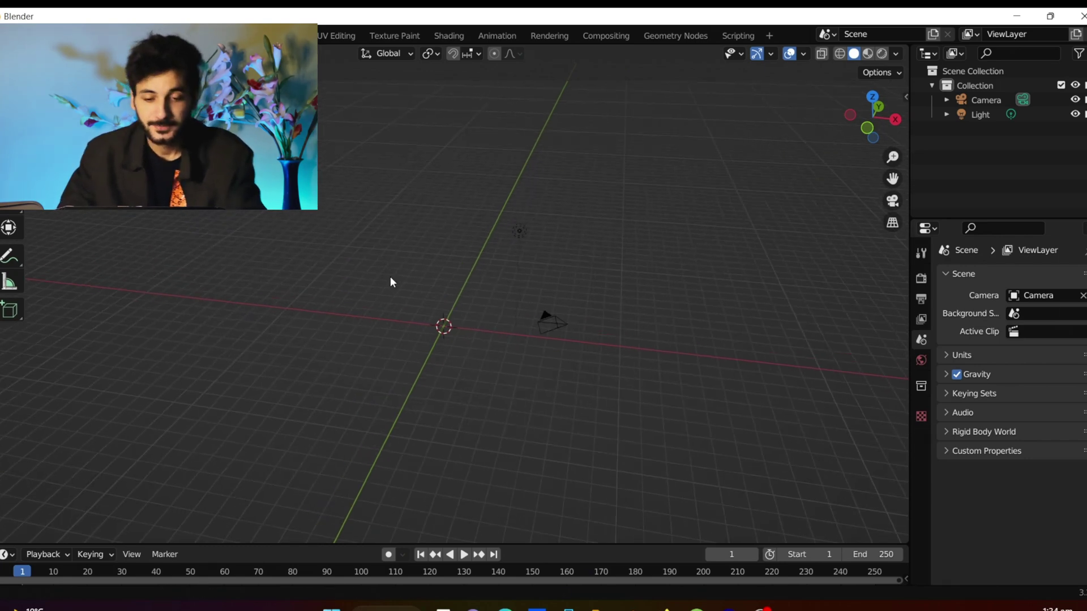
key("n")
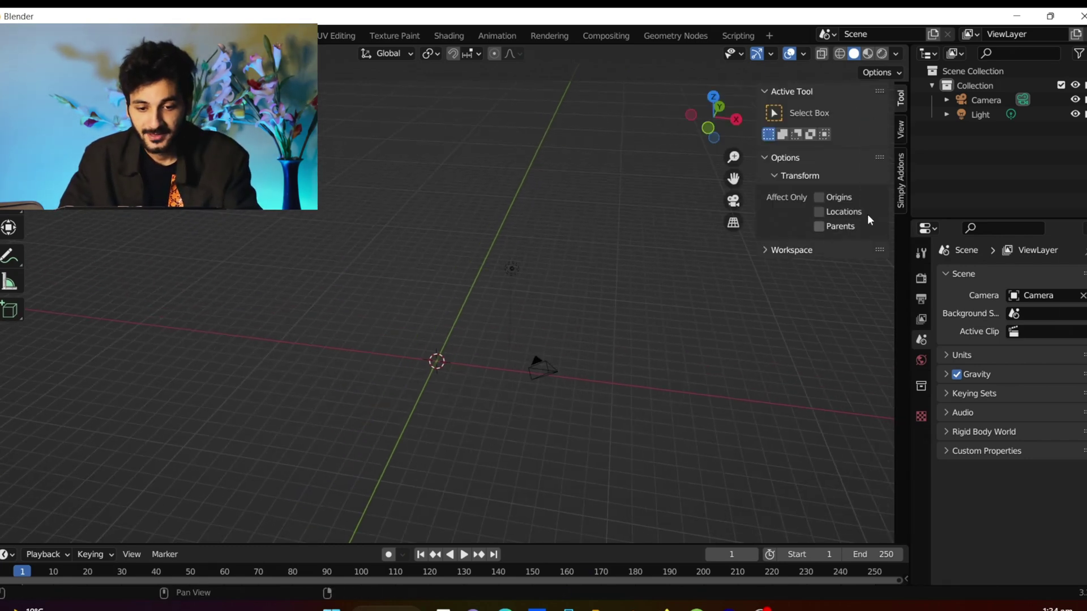
left_click(905, 187)
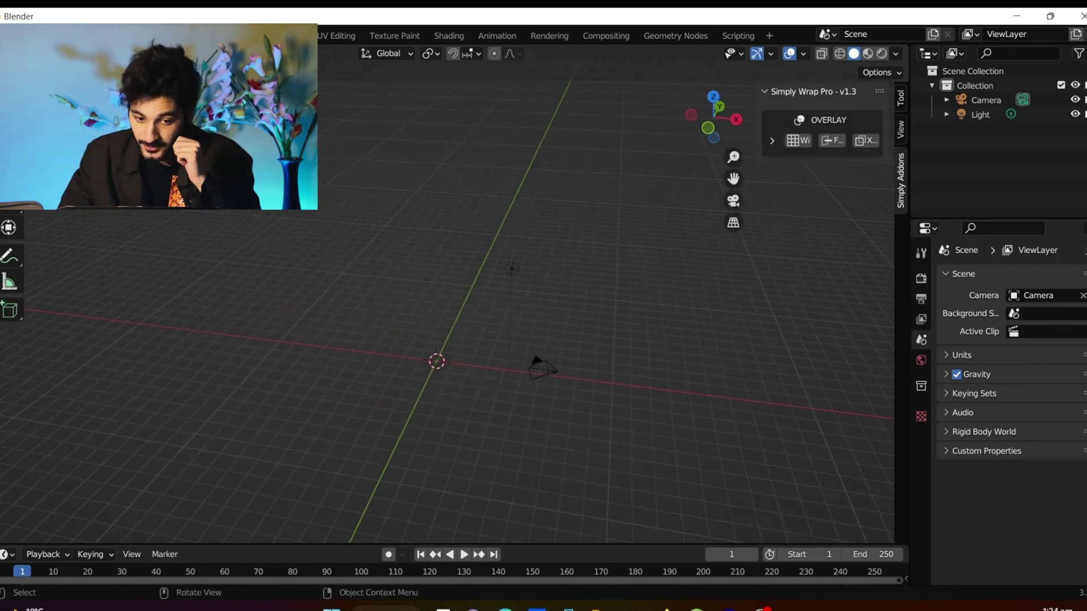
left_click(40, 35)
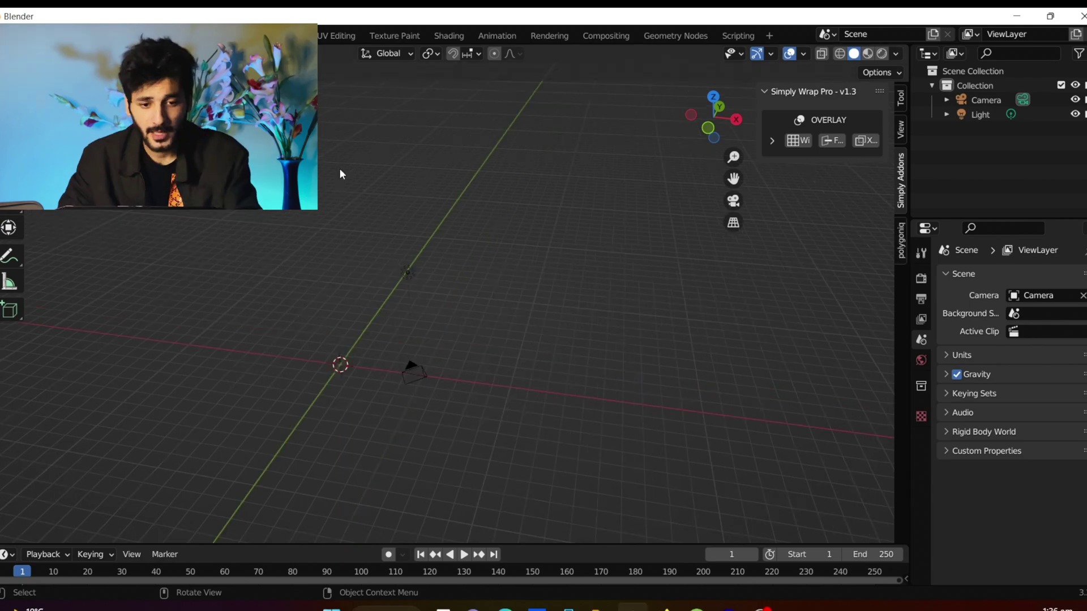
middle_click_drag(338, 168, 409, 168)
scroll(434, 166, "down", 4)
scroll(389, 163, "up", 4)
scroll(389, 163, "down", 4)
scroll(340, 169, "up", 4)
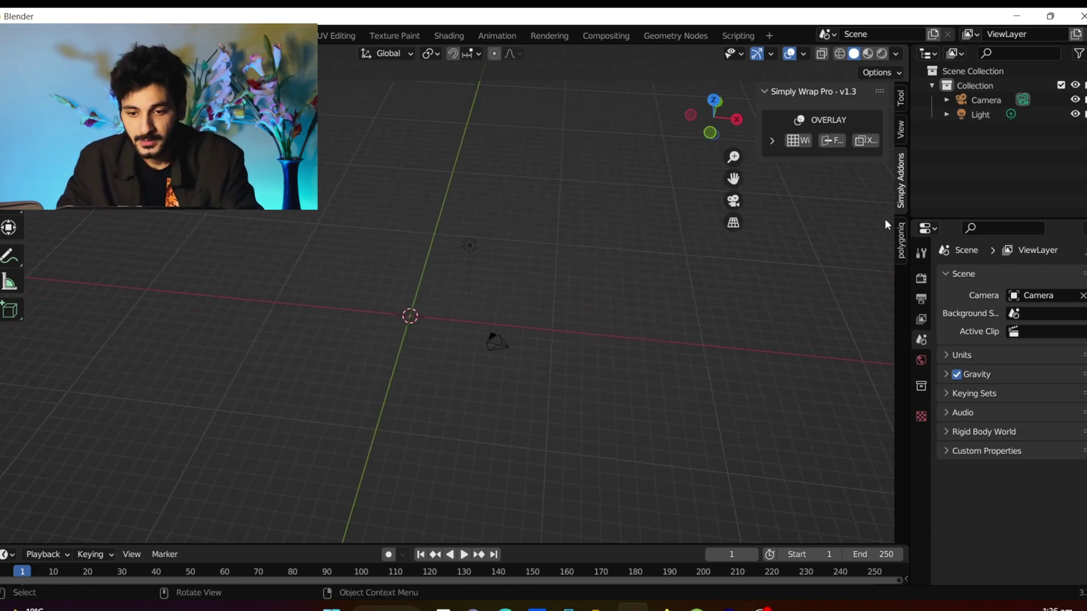
Spawn the Wire (A) ivy plant from the ivy category of the botaniq asset library
left_click(903, 236)
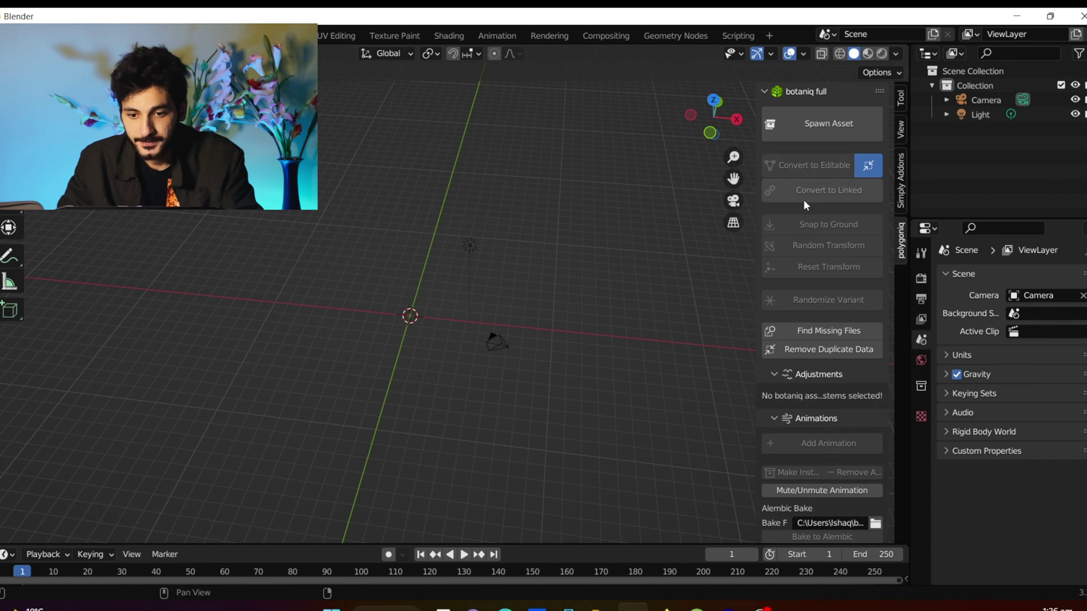
left_click(809, 118)
left_click(783, 221)
left_click(793, 181)
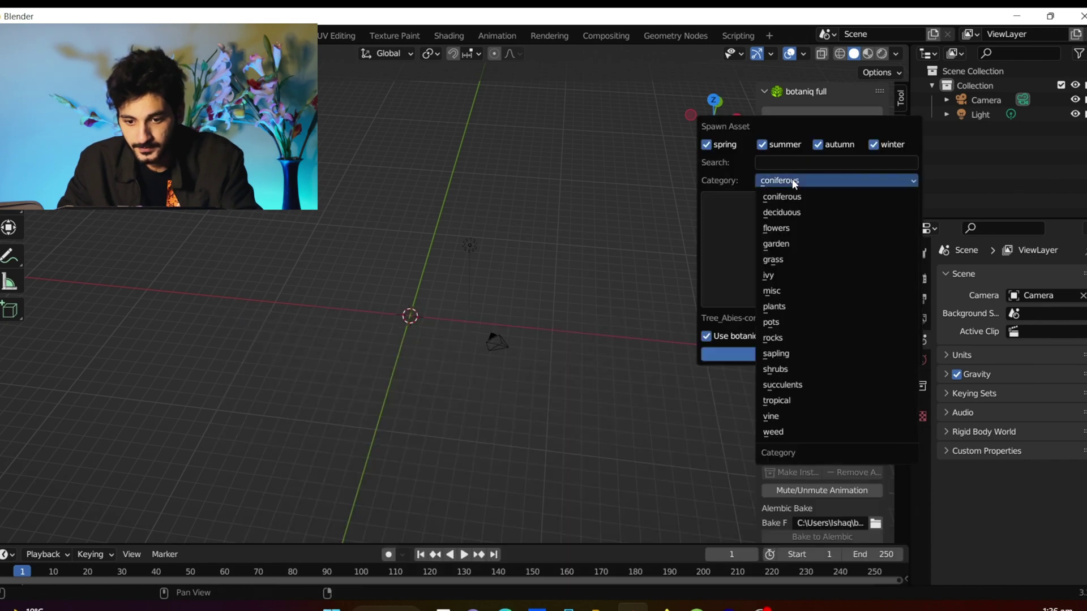
left_click(786, 275)
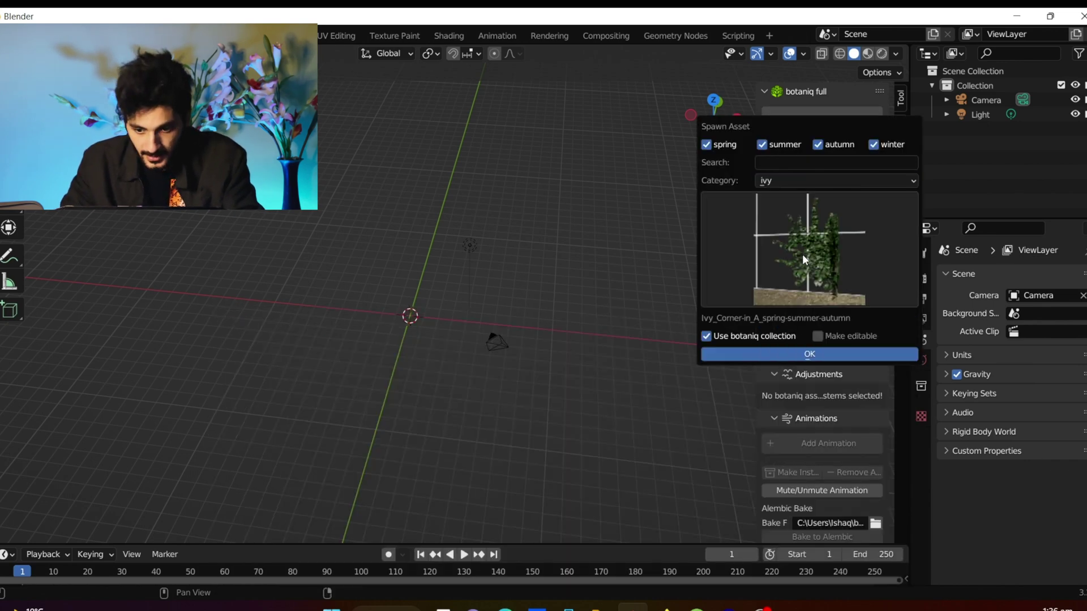
left_click(792, 259)
scroll(677, 487, "down", 2)
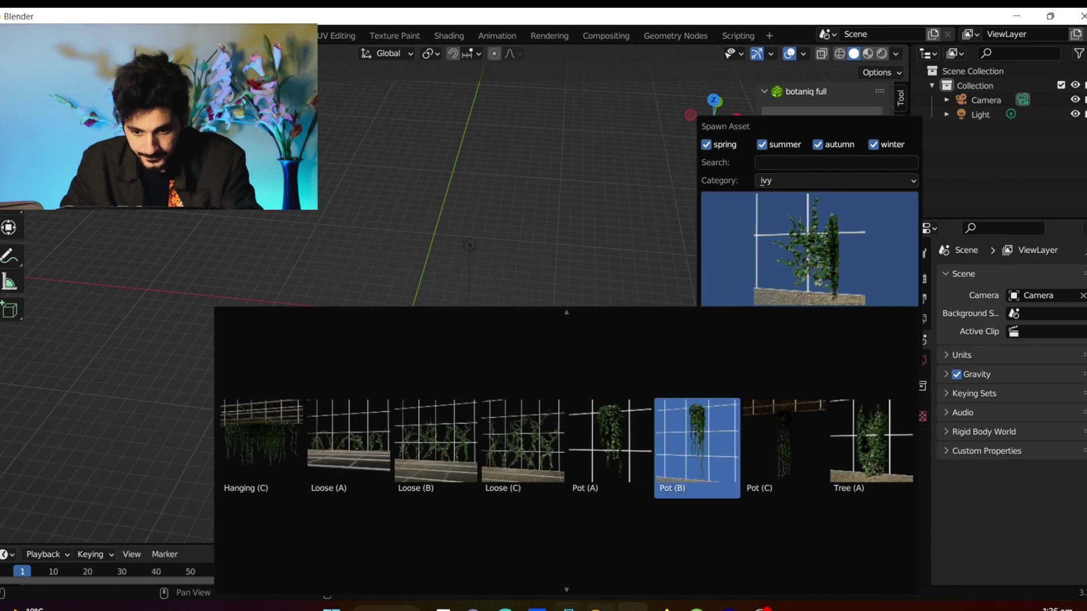
scroll(674, 445, "down", 3)
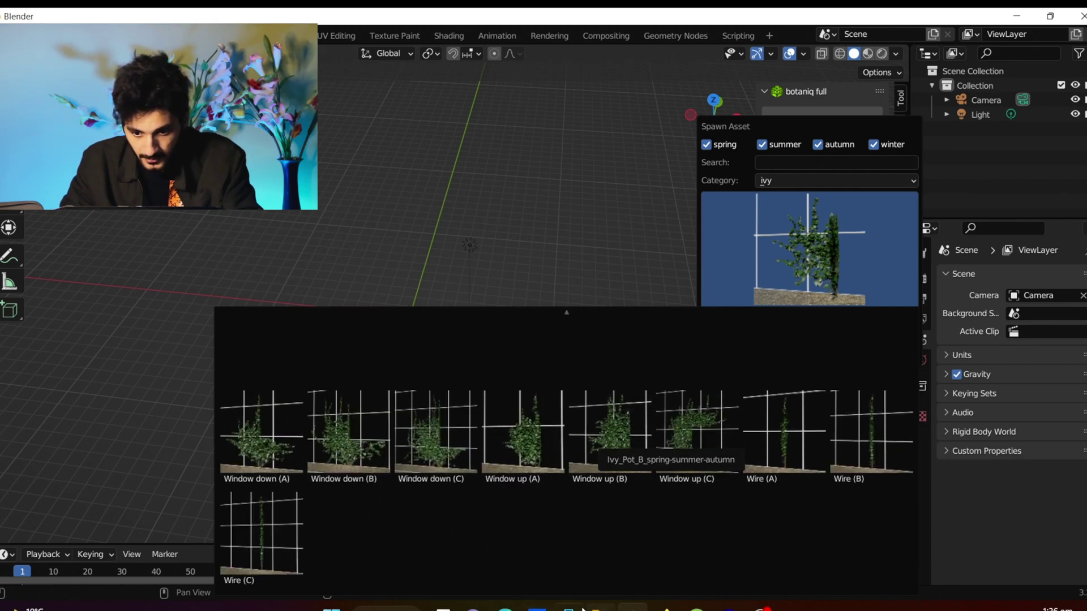
left_click(279, 538)
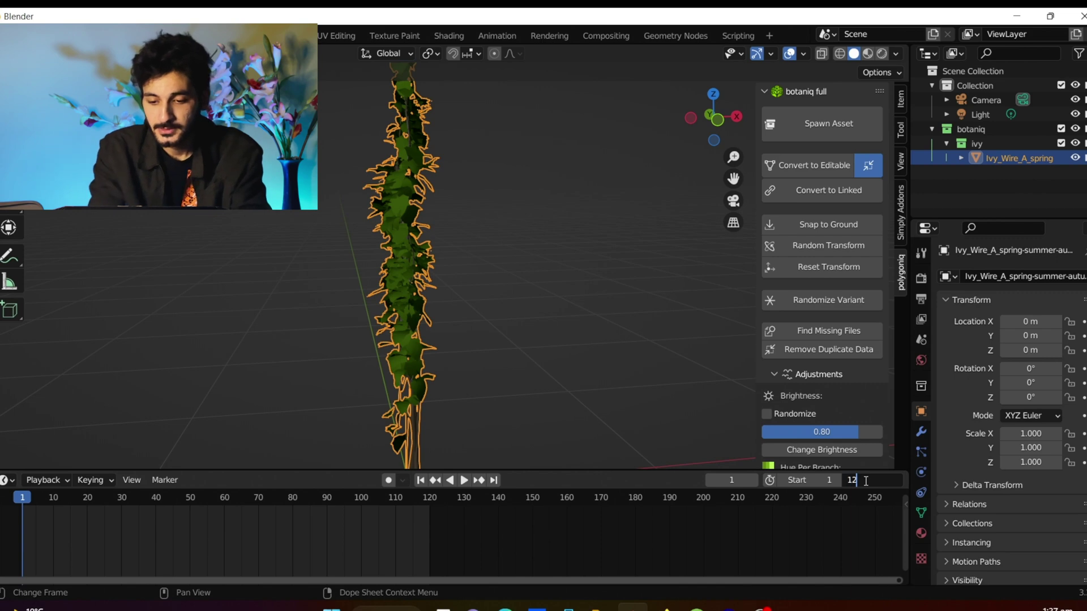
Set the animation's end frame to 120 and enter Edit Mode on the ivy mesh
key("Return")
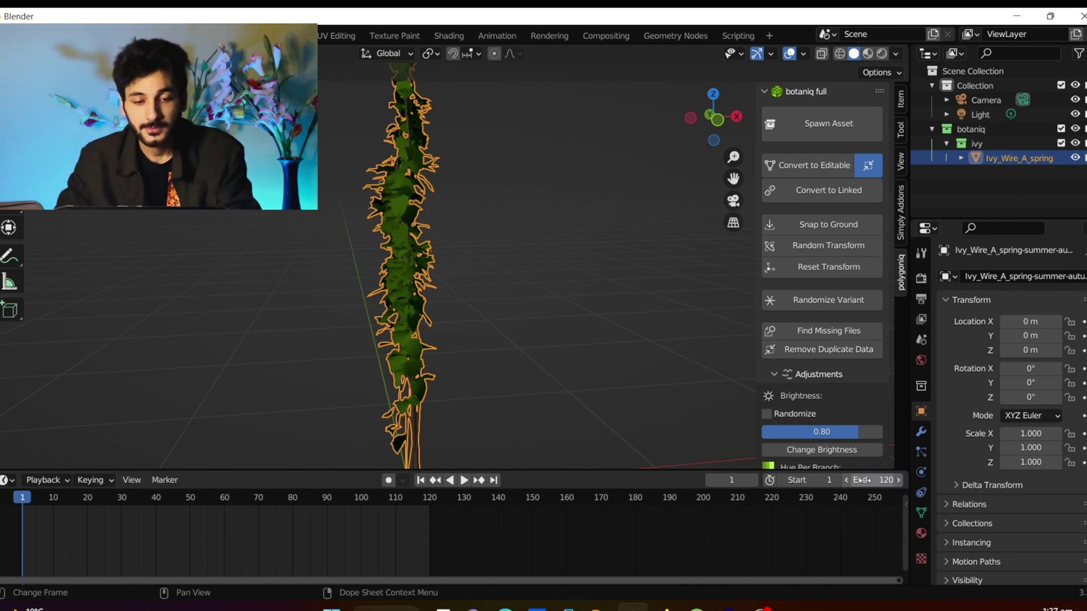
middle_click_drag(526, 339, 473, 366)
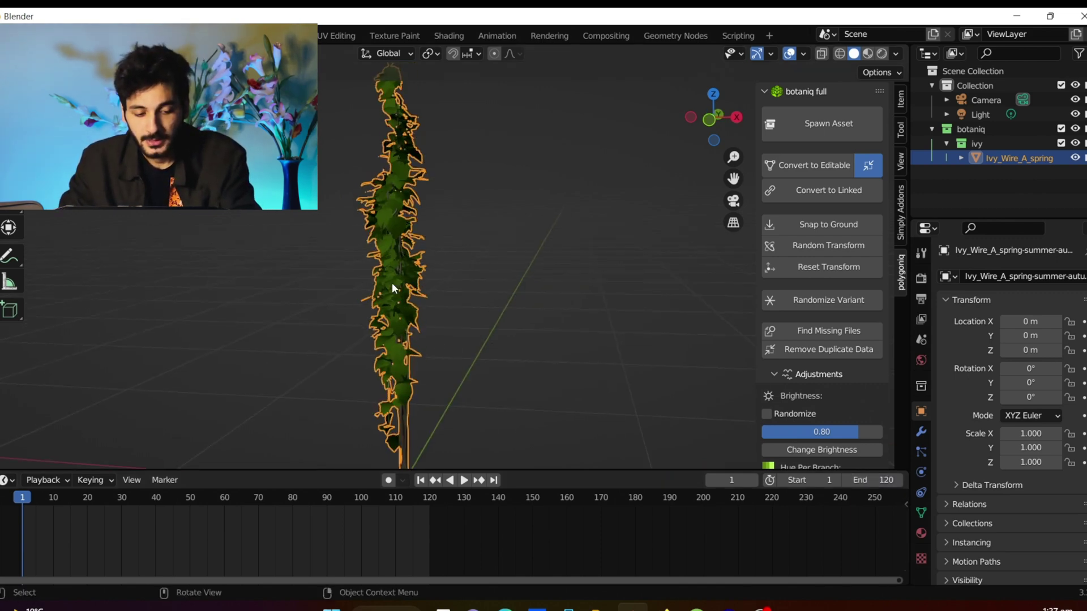
key("Tab")
middle_click_drag(442, 308, 500, 349)
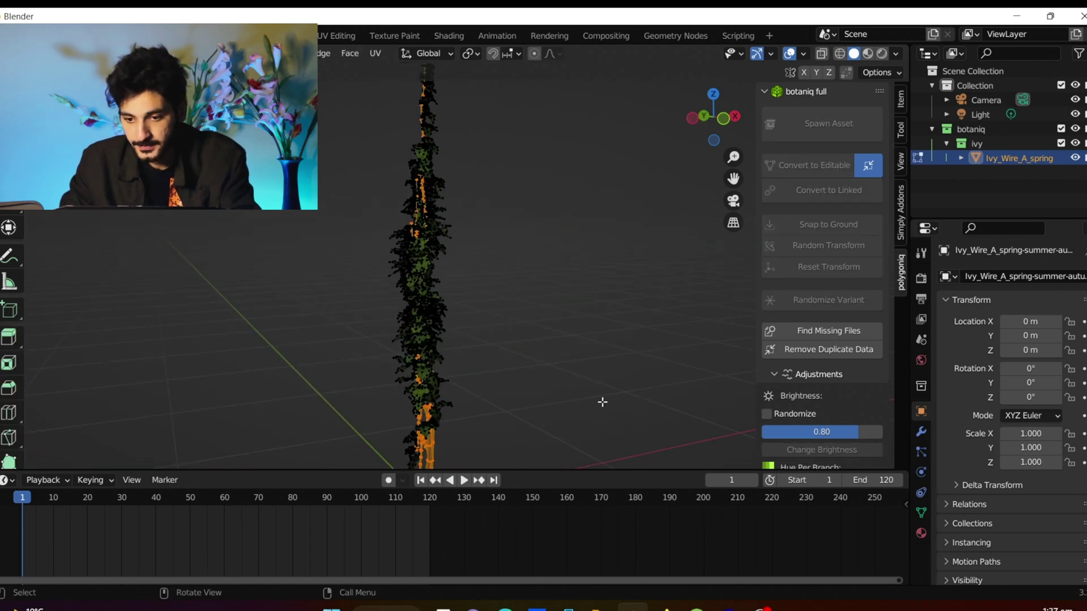
Select all of the ivy's geometry that uses the Bark_Ivy_Assets_bqm material
left_click(921, 360)
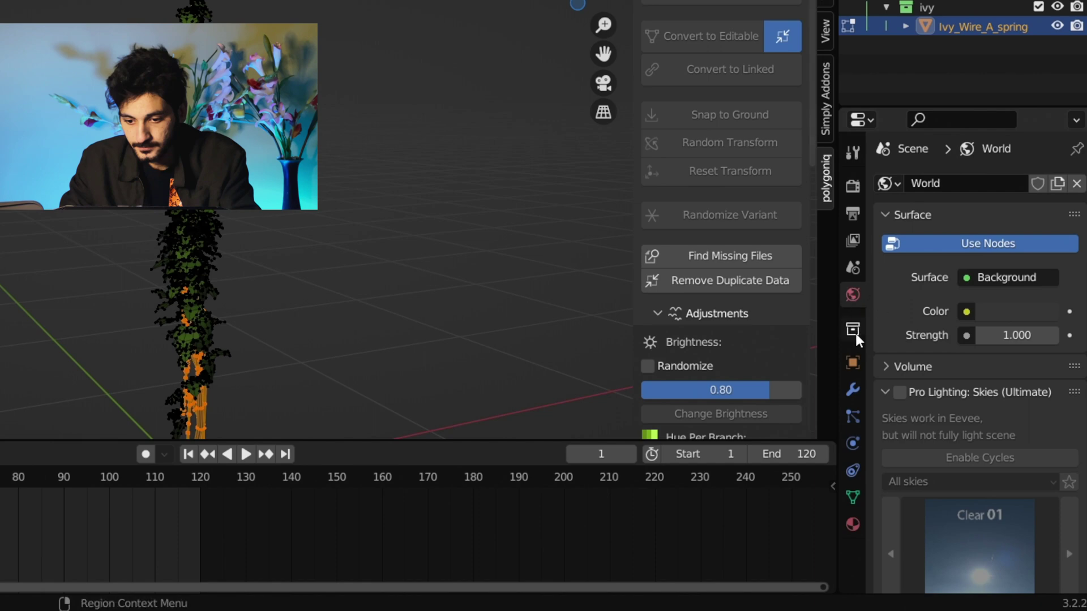
left_click(852, 524)
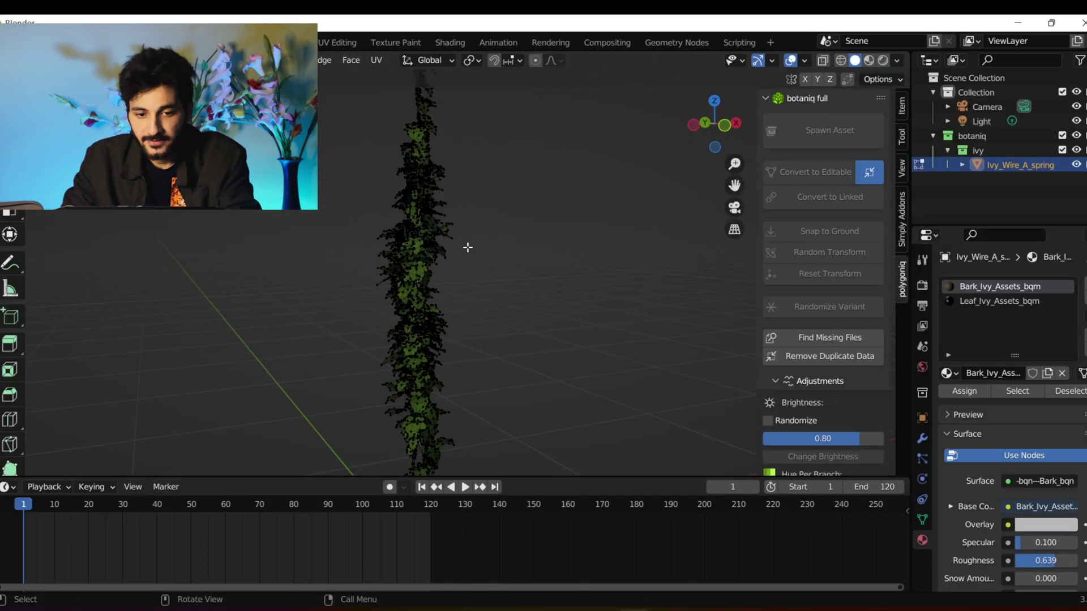
middle_click_drag(467, 248, 484, 292)
scroll(481, 297, "up", 4)
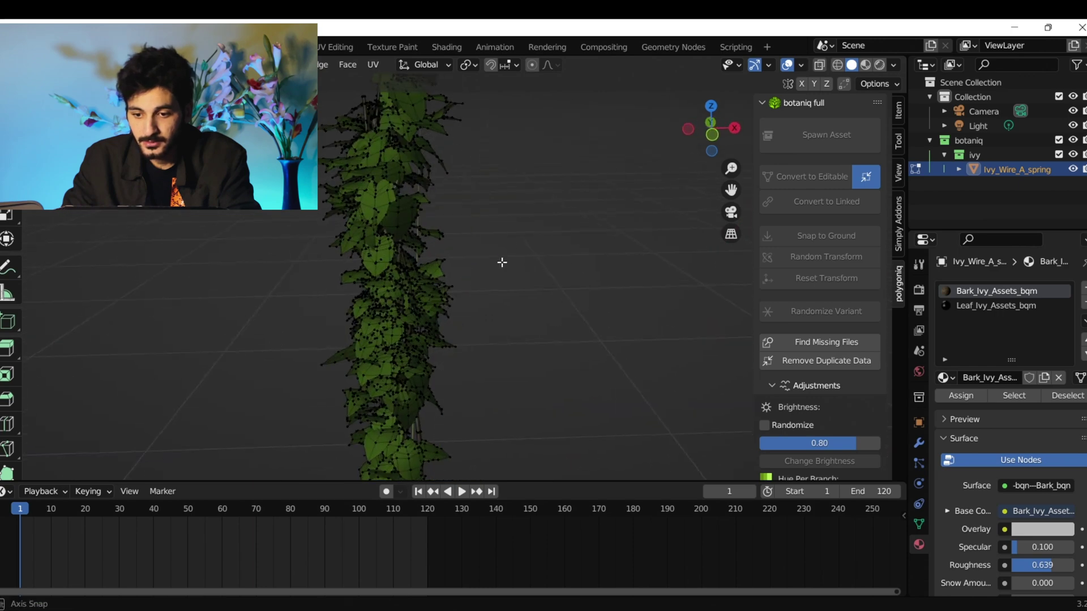
left_click(969, 305)
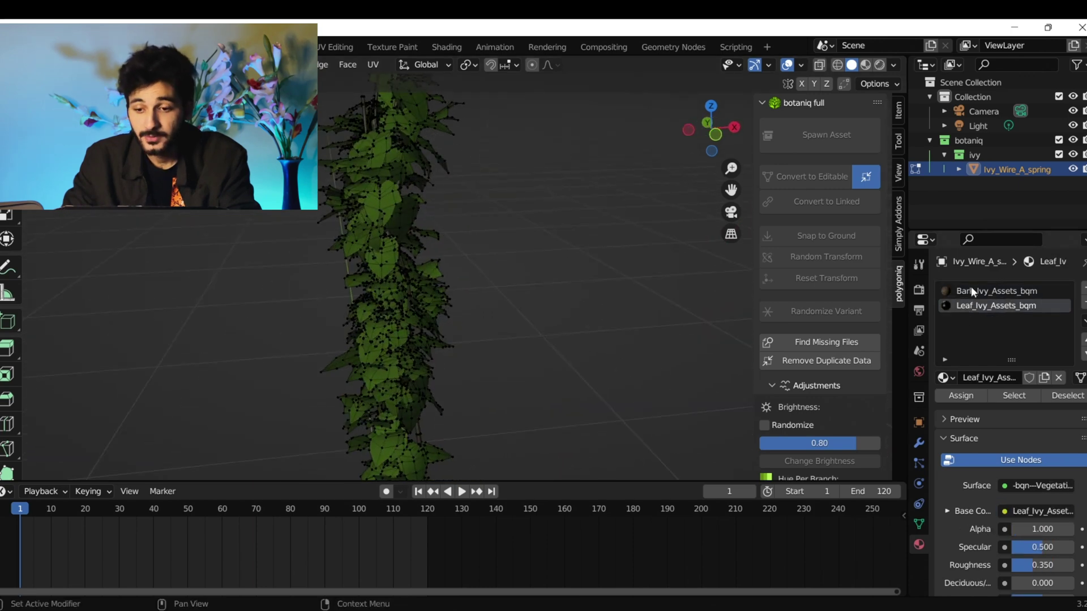
left_click(970, 289)
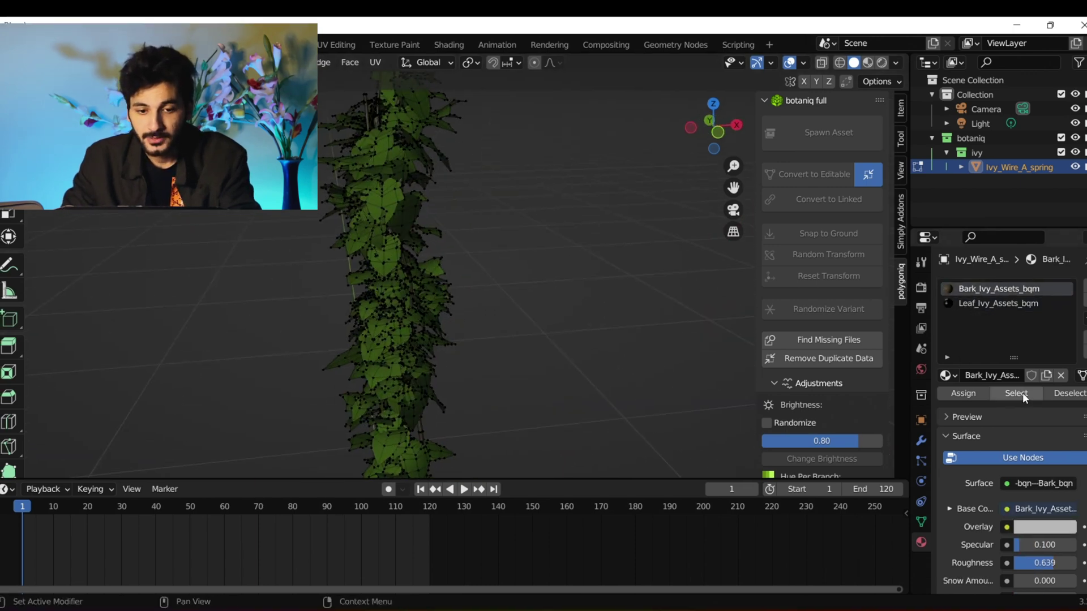
scroll(537, 282, "down", 3)
key("alt+h")
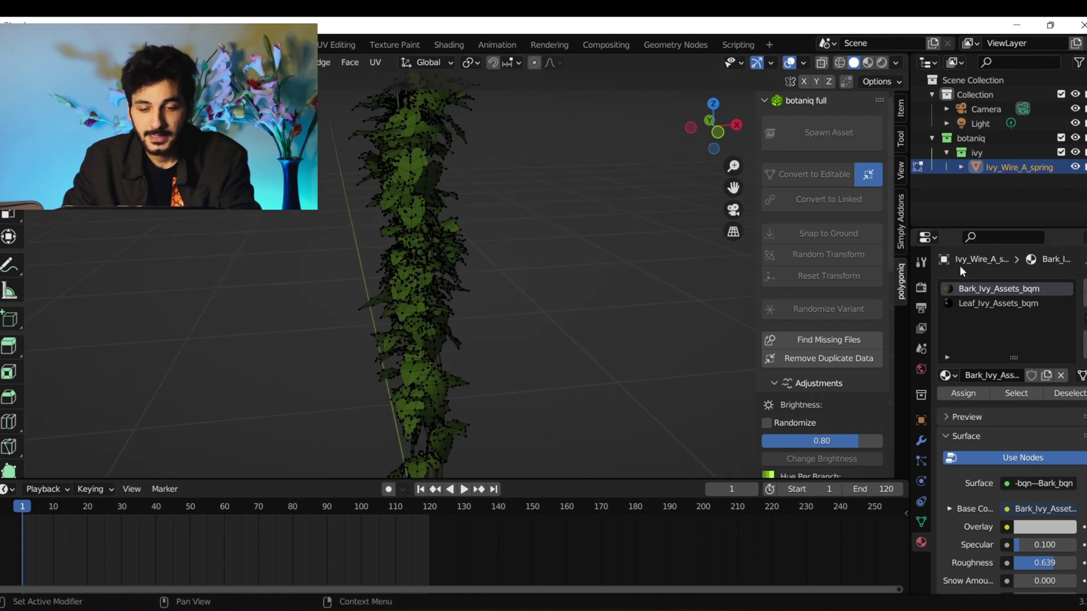
left_click(1012, 396)
middle_click_drag(527, 318, 536, 240)
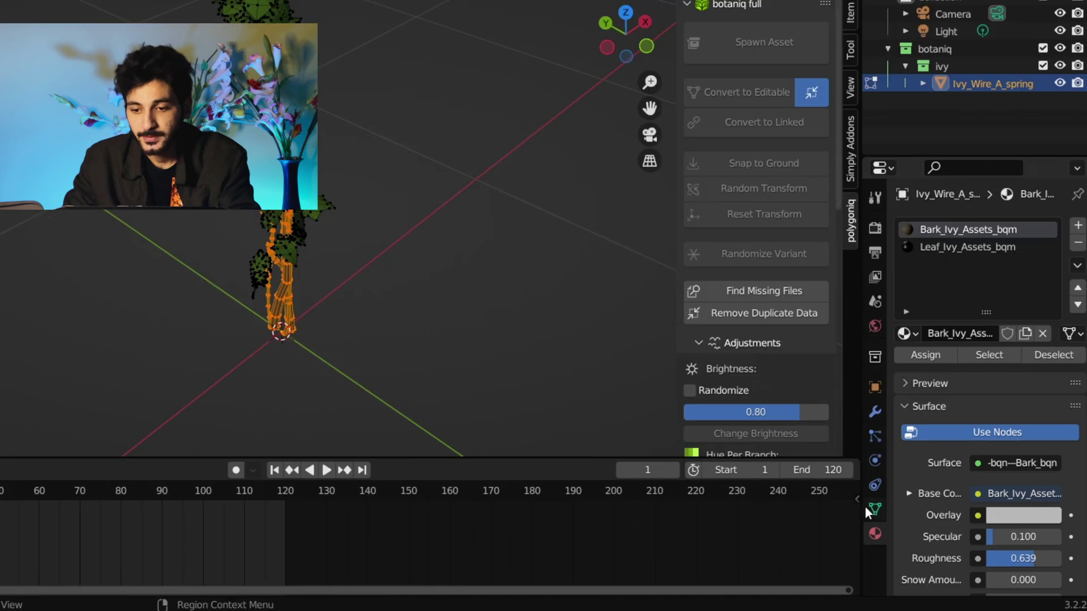
Delete all of the ivy's existing vertex groups and add a new one named BARK for the selected bark
left_click(921, 520)
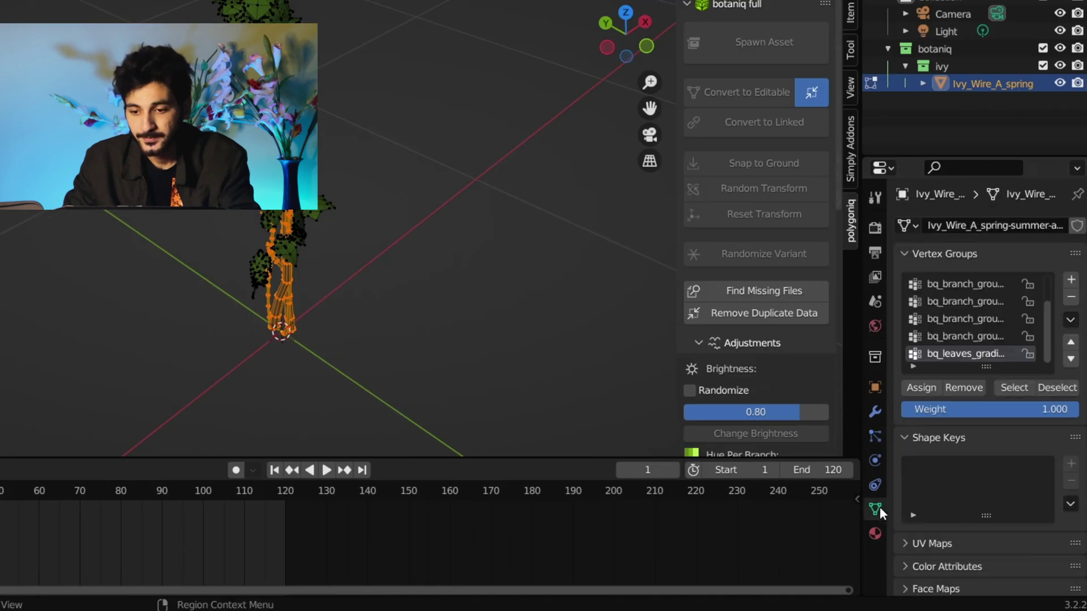
scroll(992, 350, "down", 2)
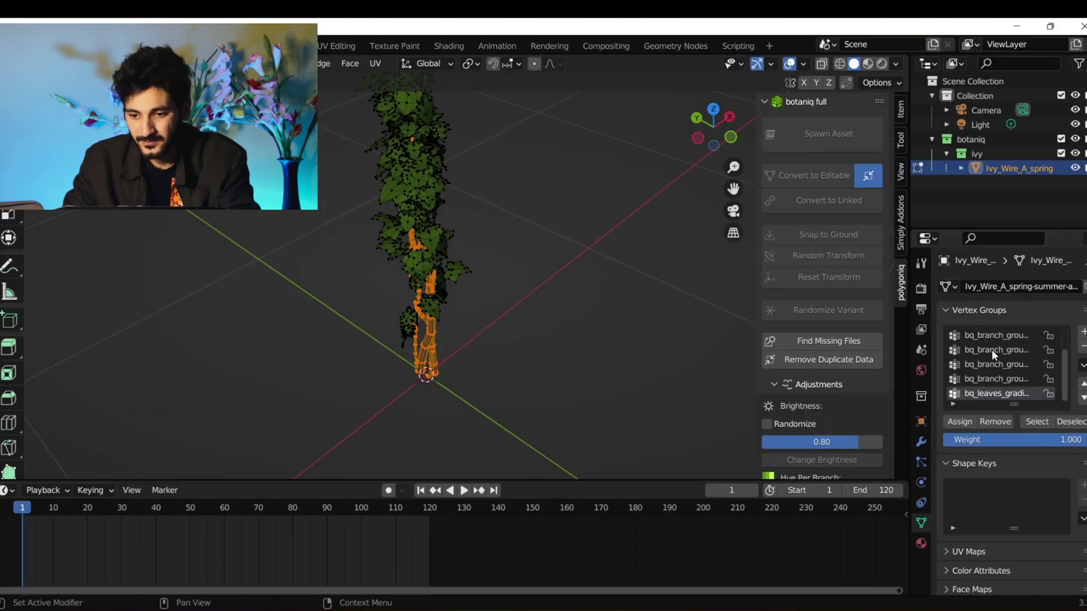
left_click(1083, 348)
left_click(1082, 348)
left_click(1083, 347)
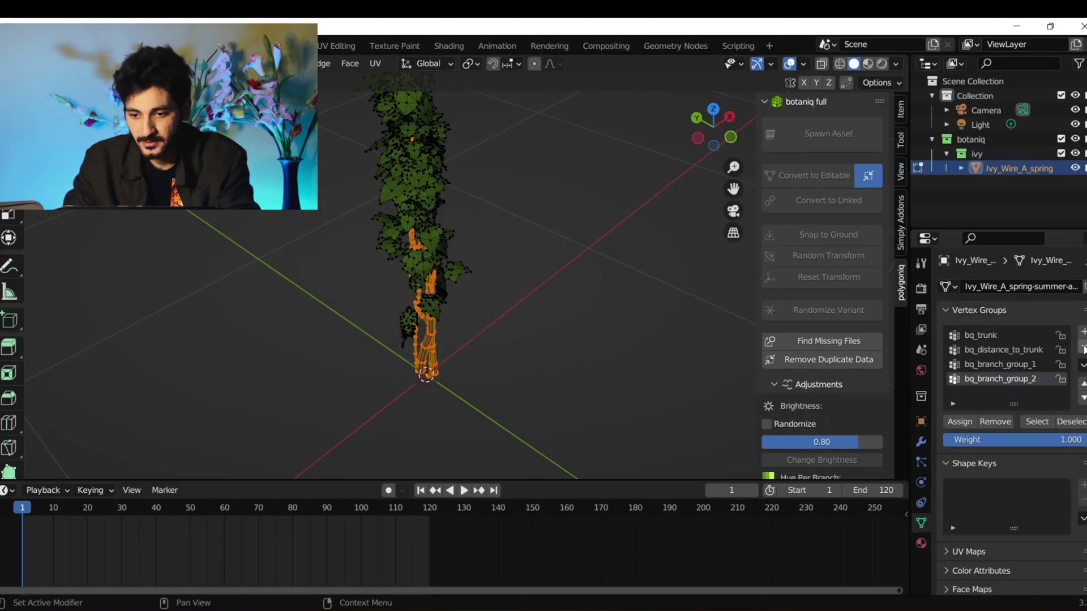
left_click(1083, 348)
left_click(1083, 347)
left_click(1082, 348)
left_click(1083, 348)
left_click(1082, 333)
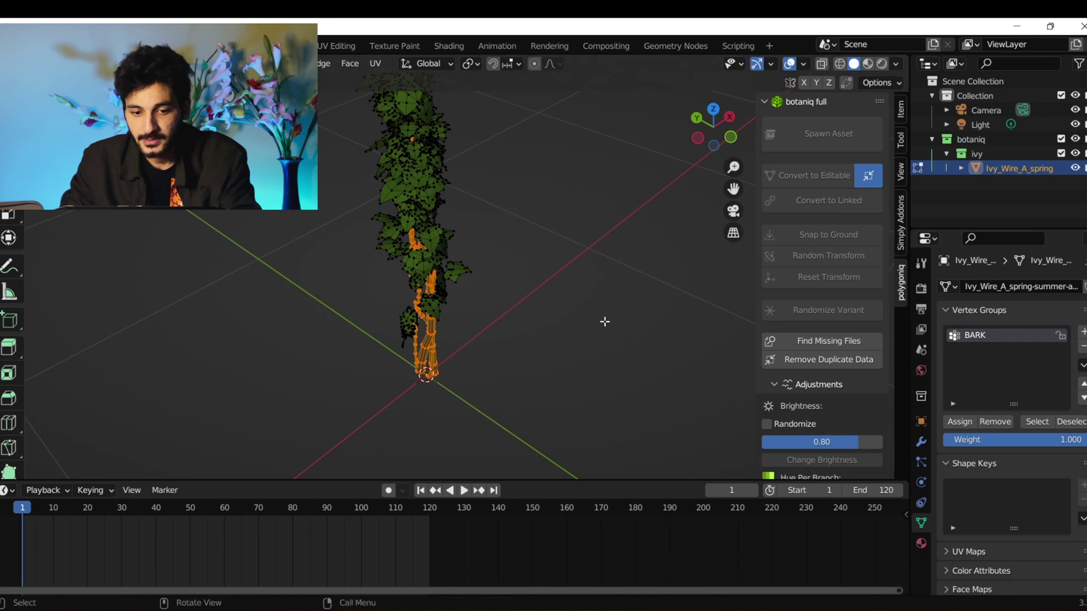
Check the BARK vertex group by selecting its vertices from an empty selection, and deselect everything again
key("a")
key("a")
scroll(521, 308, "up", 2)
middle_click_drag(520, 308, 544, 279)
scroll(543, 279, "down", 2)
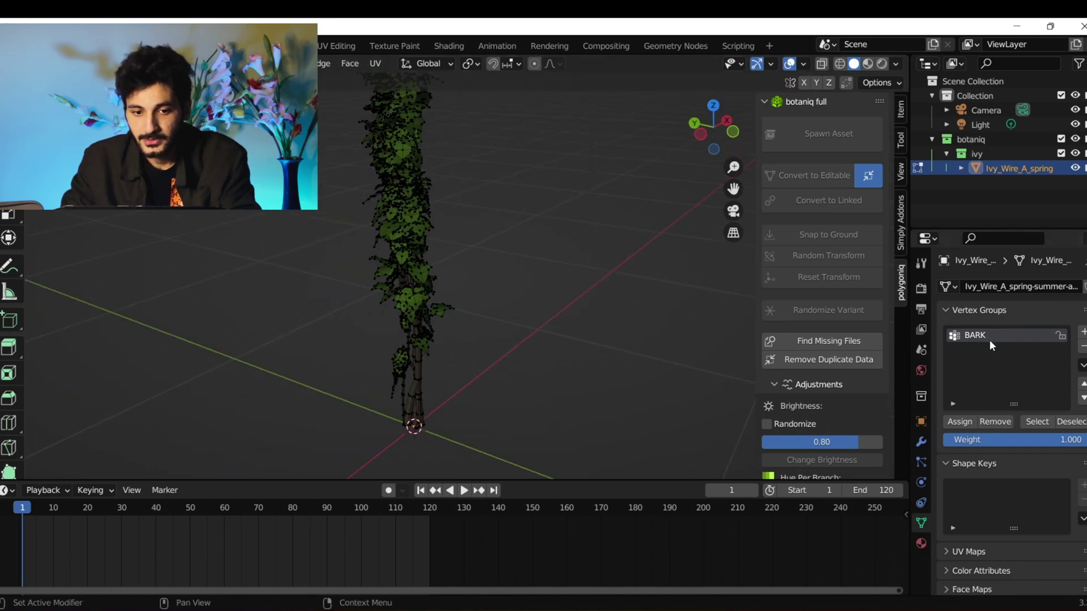
left_click(1037, 421)
middle_click_drag(498, 328, 550, 261)
scroll(531, 238, "down", 1)
key("alt+a")
scroll(519, 262, "up", 3)
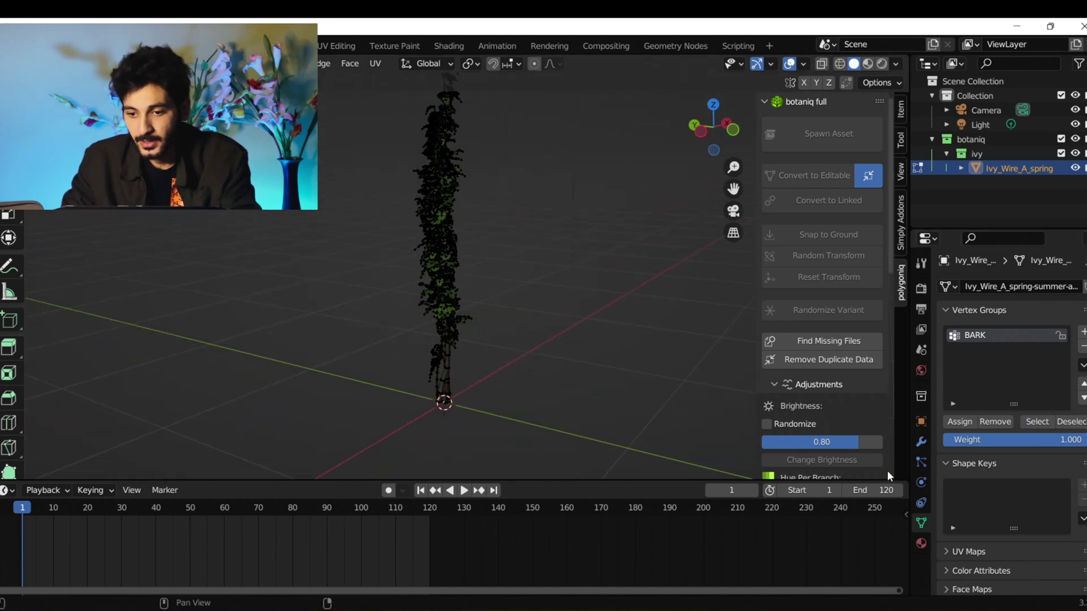
Select all of the ivy's geometry that uses the Leaf_Ivy_Assets_bqm material
left_click(923, 542)
left_click(980, 306)
left_click(1017, 394)
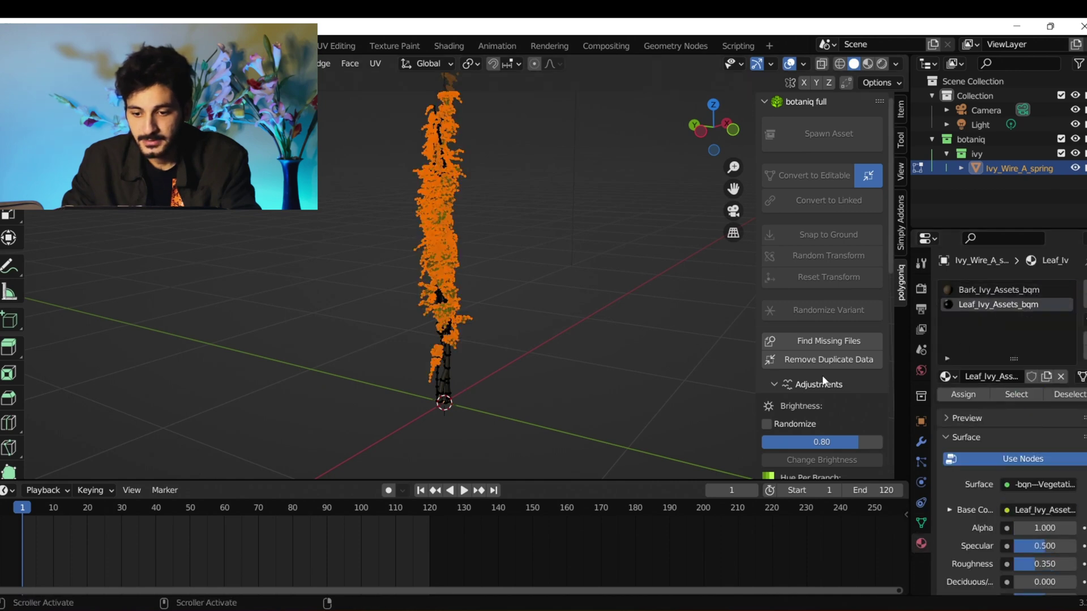
middle_click_drag(628, 291, 607, 279)
Add a second vertex group named LEAVES for the selected leaf geometry
left_click(921, 522)
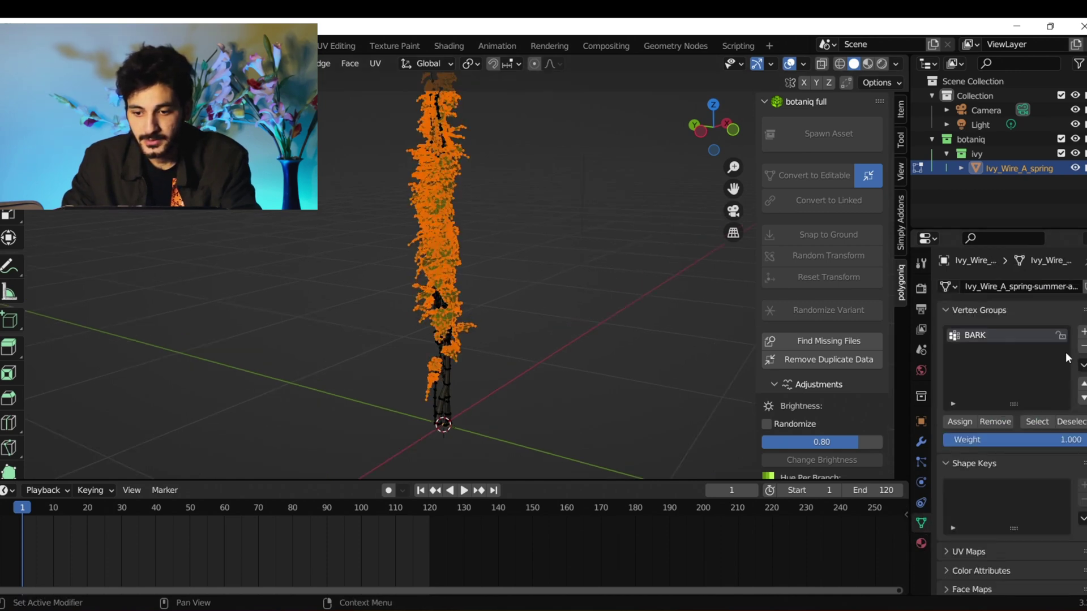
double_click(982, 350)
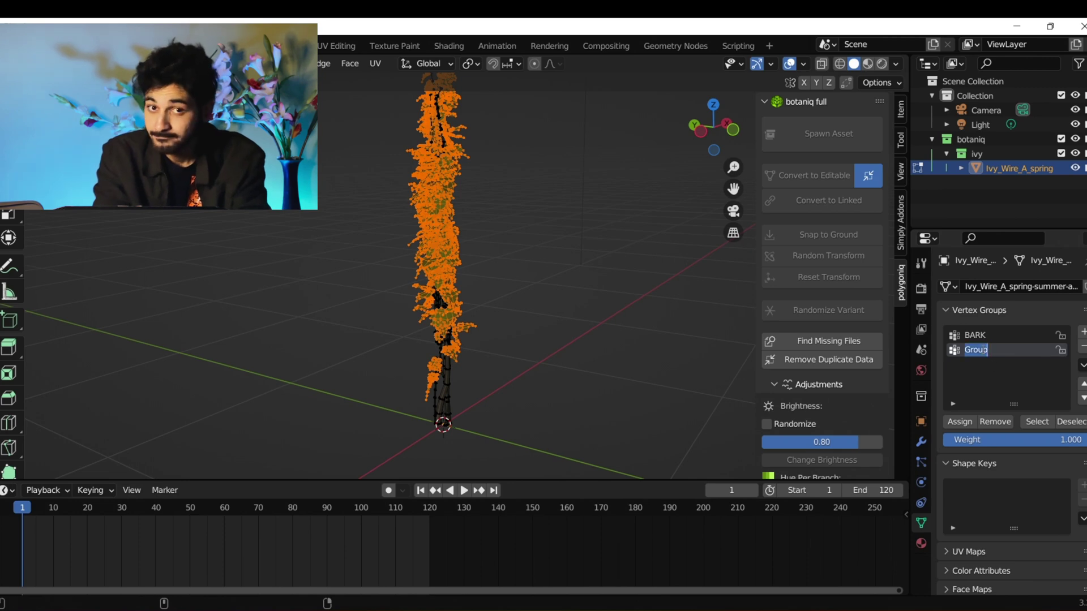
type("LEAVES")
key("Return")
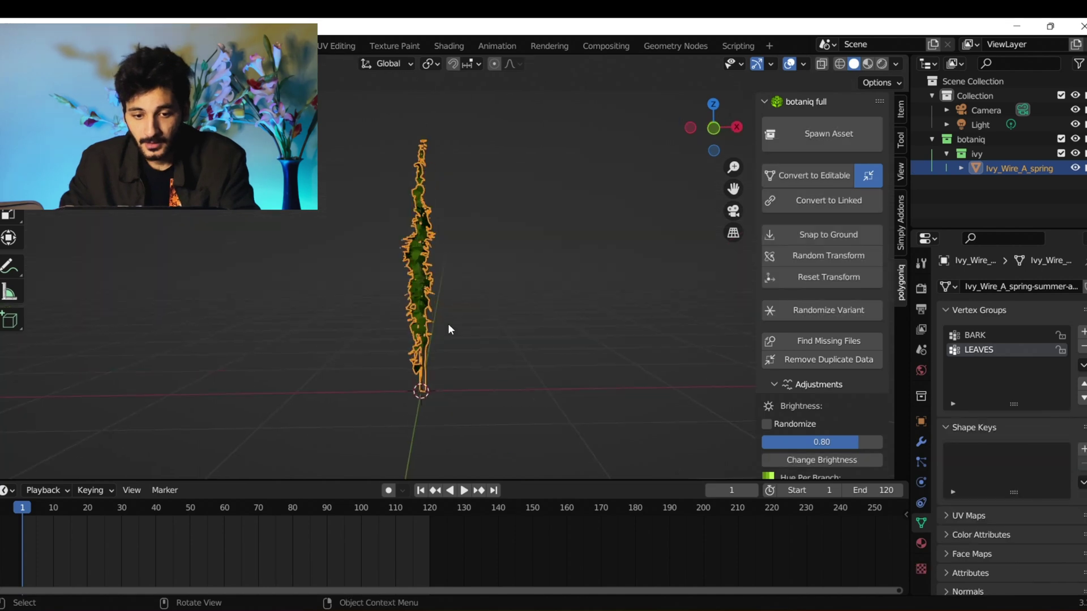
Add a Bezier curve to the scene at the base of the ivy
scroll(447, 324, "up", 2)
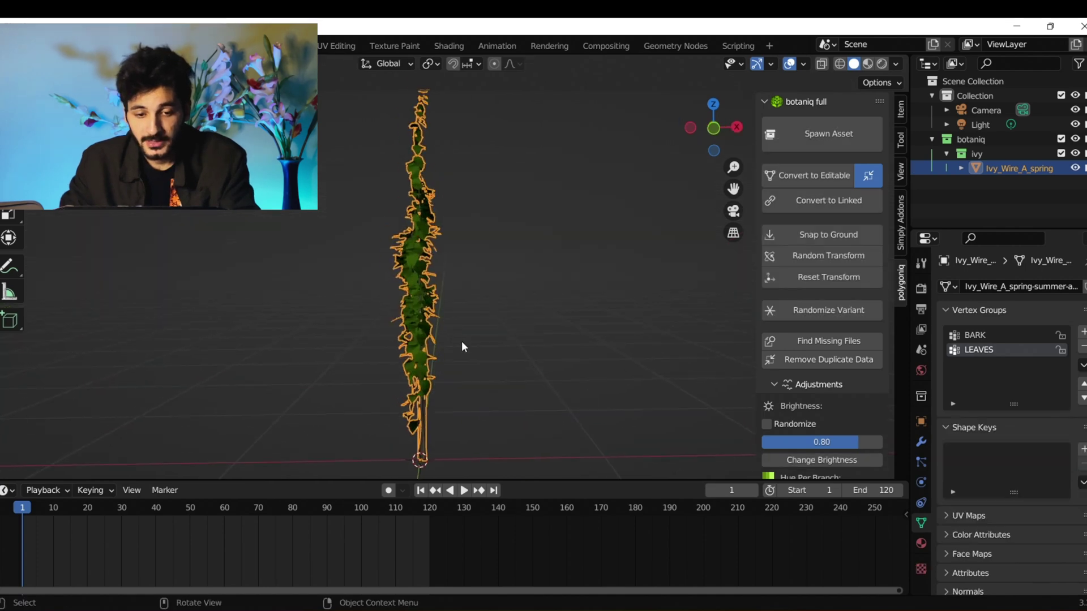
middle_click_drag(326, 190, 457, 311)
key("shift+a")
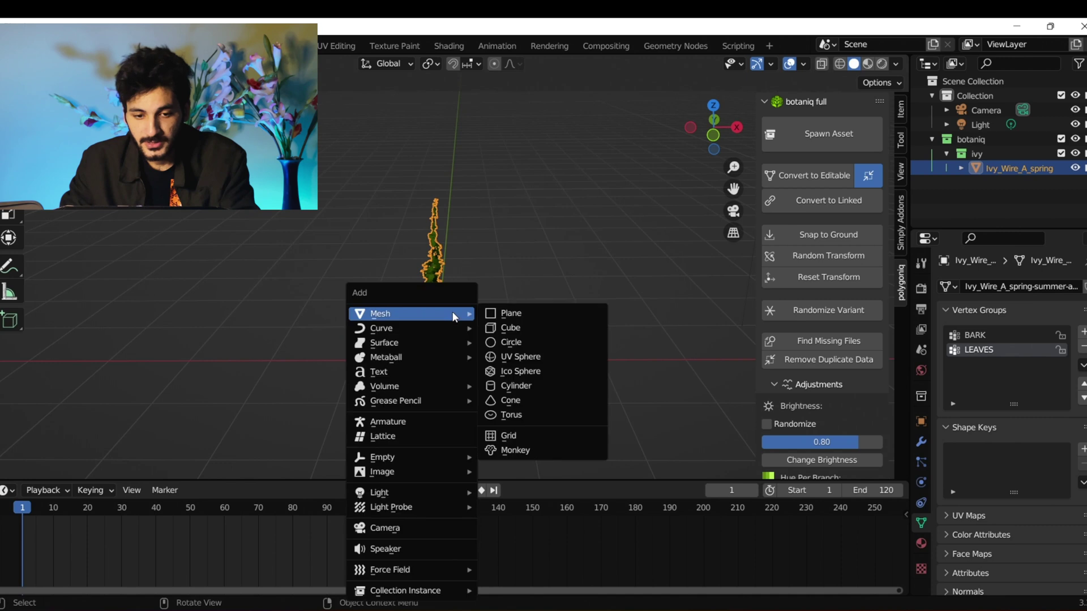
mouse_move(426, 327)
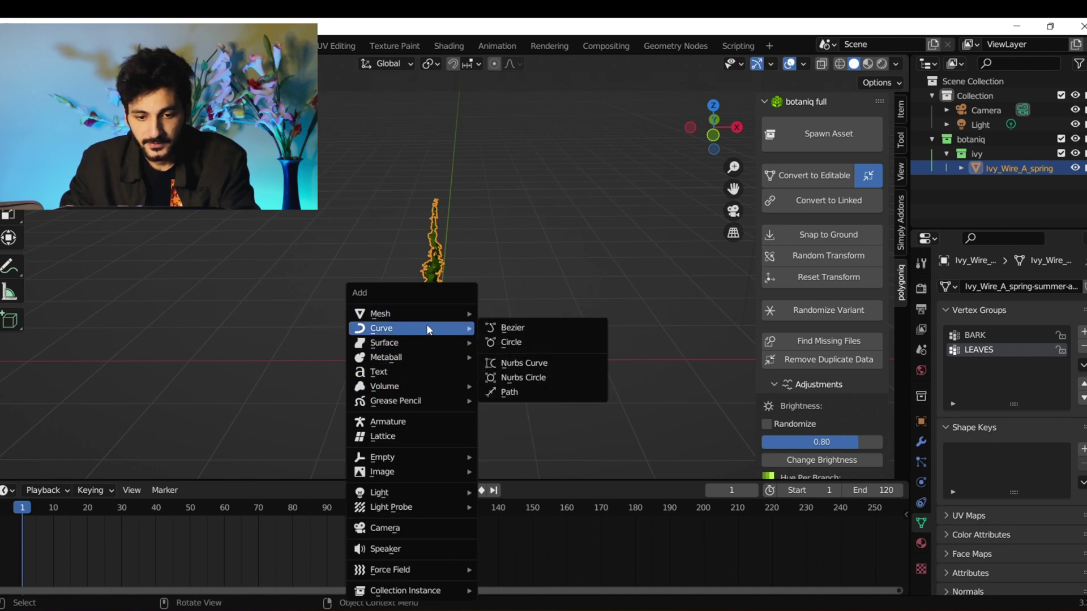
left_click(485, 330)
middle_click_drag(488, 333, 524, 344)
Rotate and move the Bezier curve so that it stands upright beside the ivy
key("r")
left_click(456, 222)
middle_click_drag(459, 294, 565, 285)
key("g")
left_click(529, 220)
middle_click_drag(526, 235, 538, 251)
key("r")
left_click(547, 286)
key("g")
left_click(567, 269)
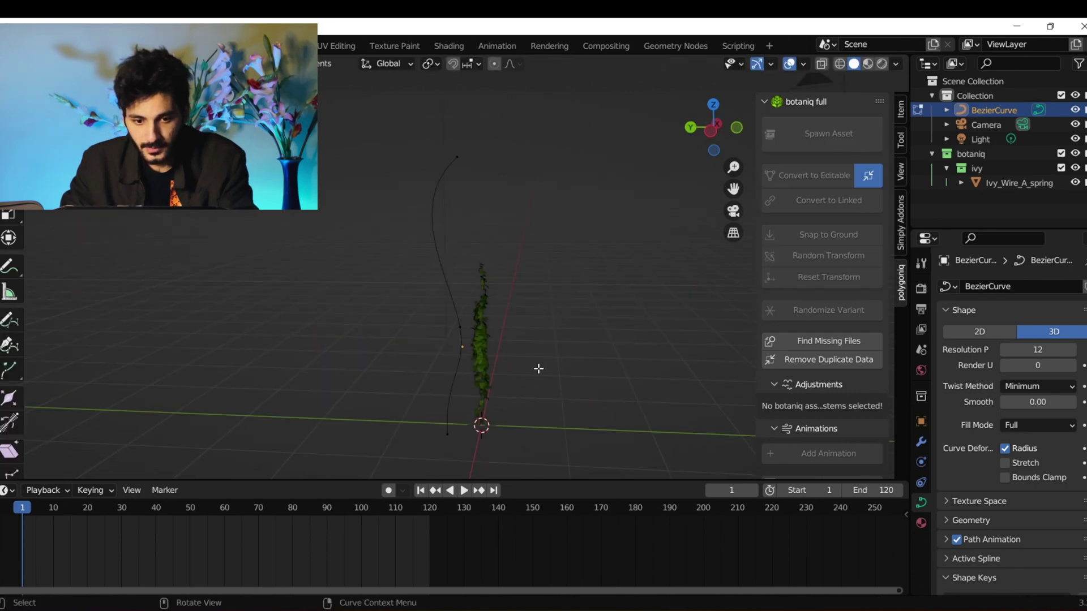
Leave curve editing, scale the ivy up to about the Bezier curve's height and move it beside the curve
middle_click_drag(563, 318, 579, 335)
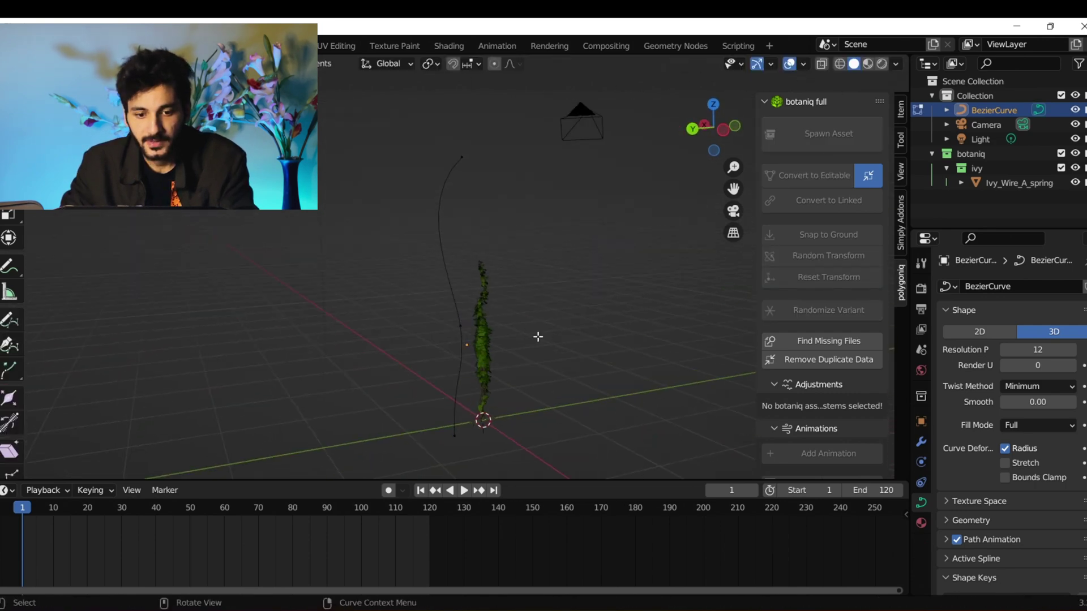
key("Tab")
middle_click_drag(518, 311, 509, 340)
left_click(482, 325)
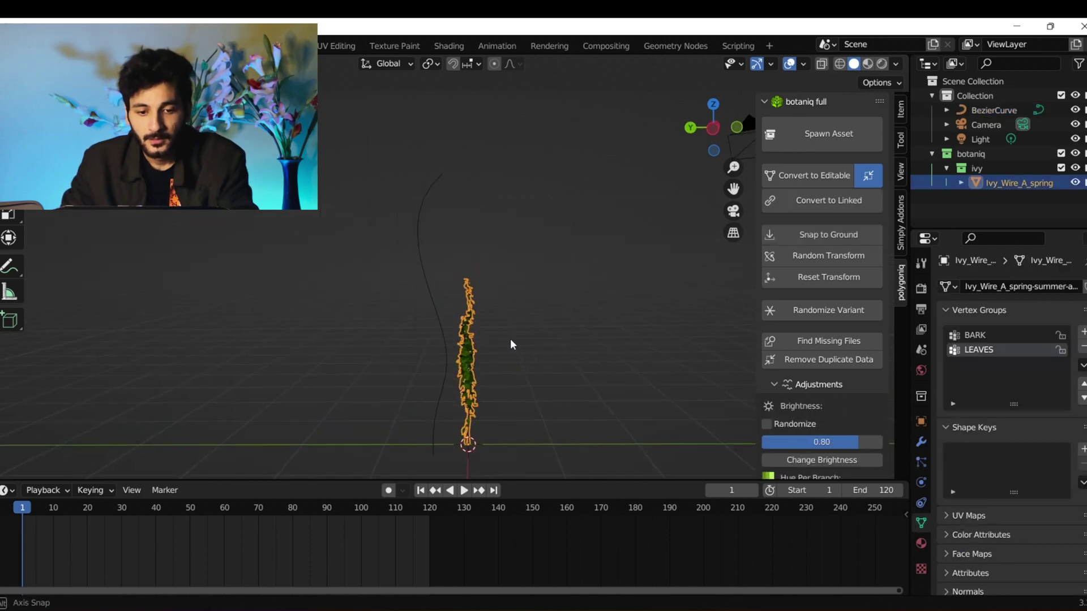
key("s")
left_click(564, 253)
key("s")
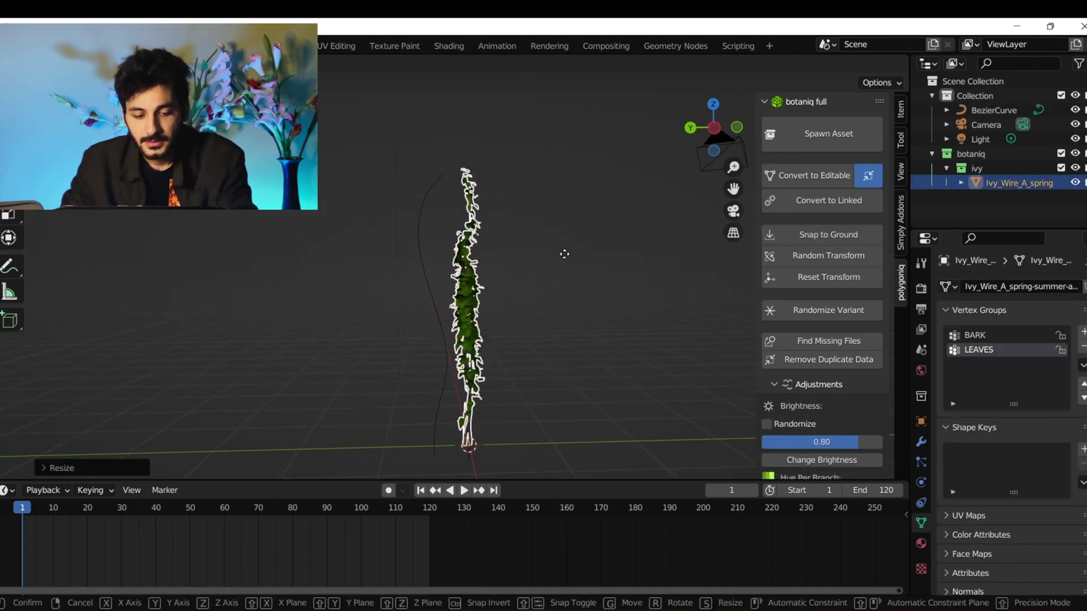
left_click(603, 257)
left_click(583, 289)
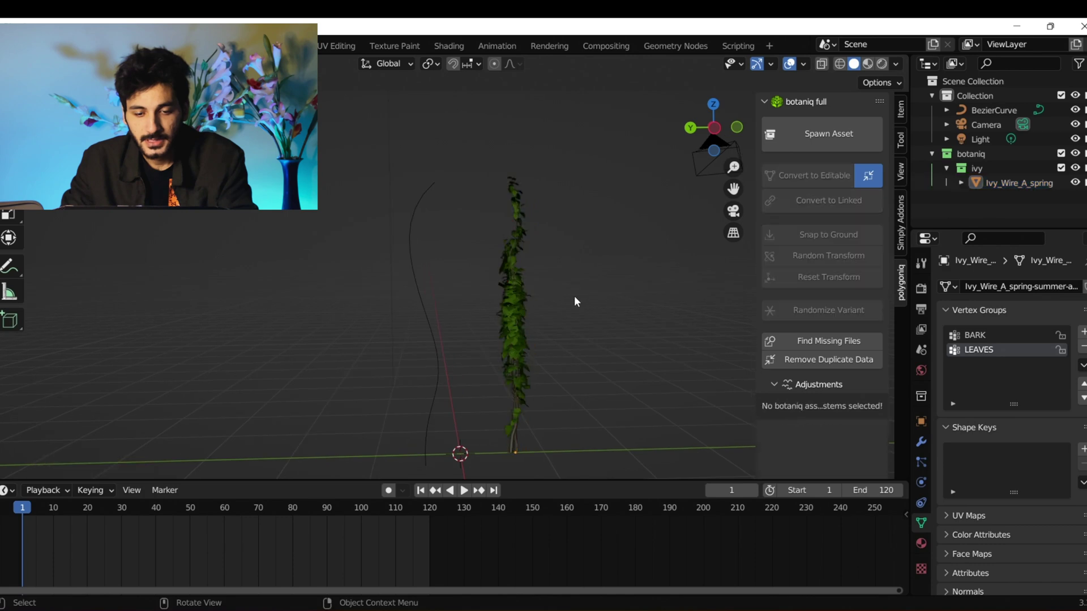
Apply the object transforms of the enlarged ivy
left_click(523, 307)
key("ctrl+a")
left_click(495, 348)
left_click(576, 296)
Set the ivy's origin to its geometry
middle_click_drag(568, 346, 468, 321)
left_click(474, 326)
right_click(477, 327)
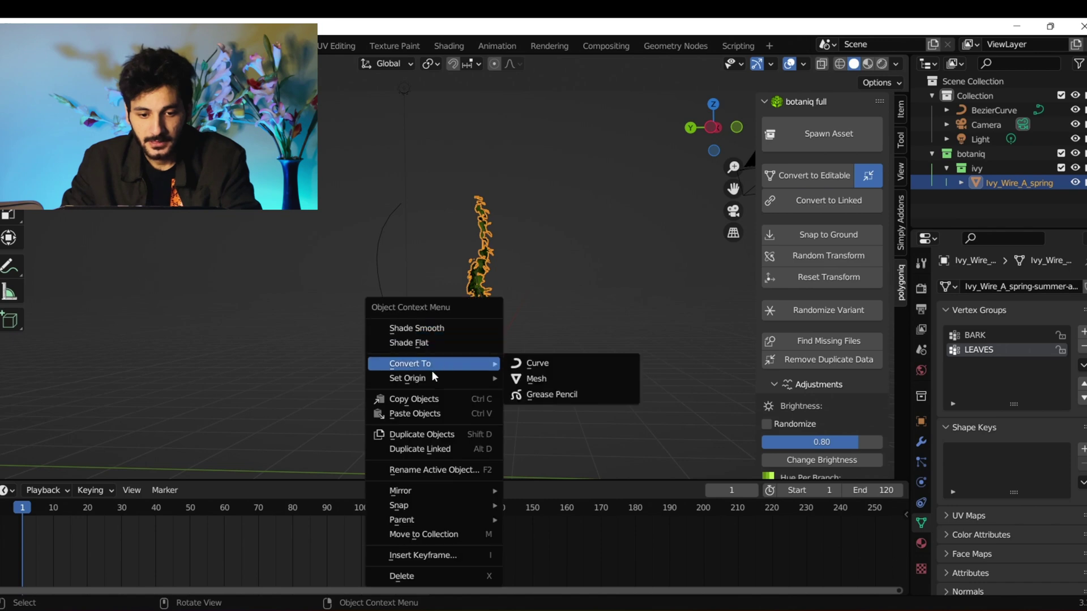
mouse_move(428, 378)
left_click(553, 395)
mouse_move(539, 347)
middle_mouse_down("shift")
mouse_move(553, 294)
mouse_move(548, 351)
middle_mouse_up("shift")
left_click(554, 295)
scroll(549, 353, "up", 2)
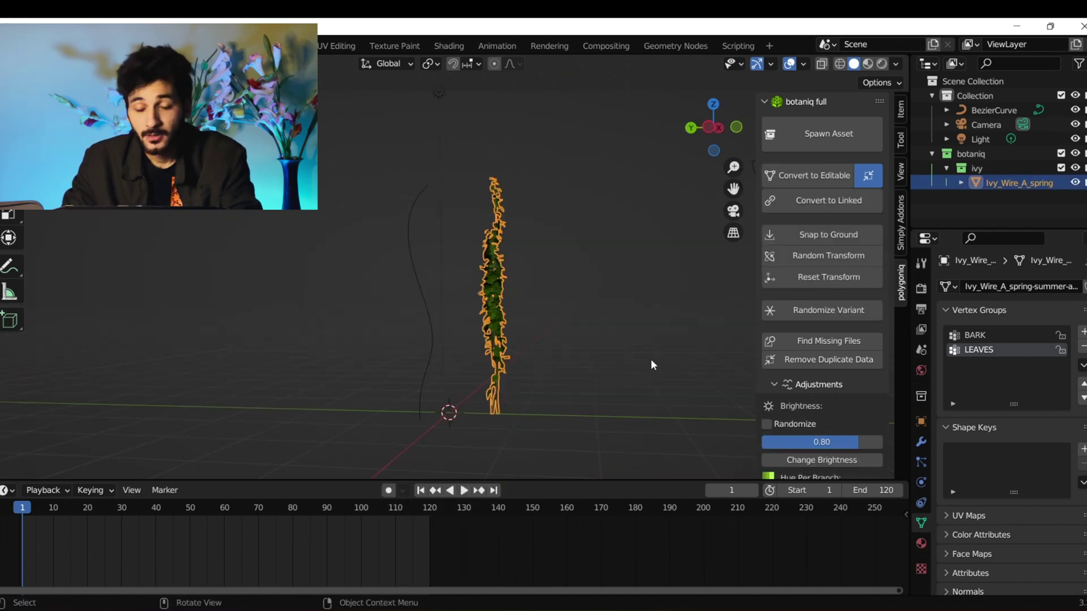
Remove the Decimate modifier from the ivy
left_click(922, 463)
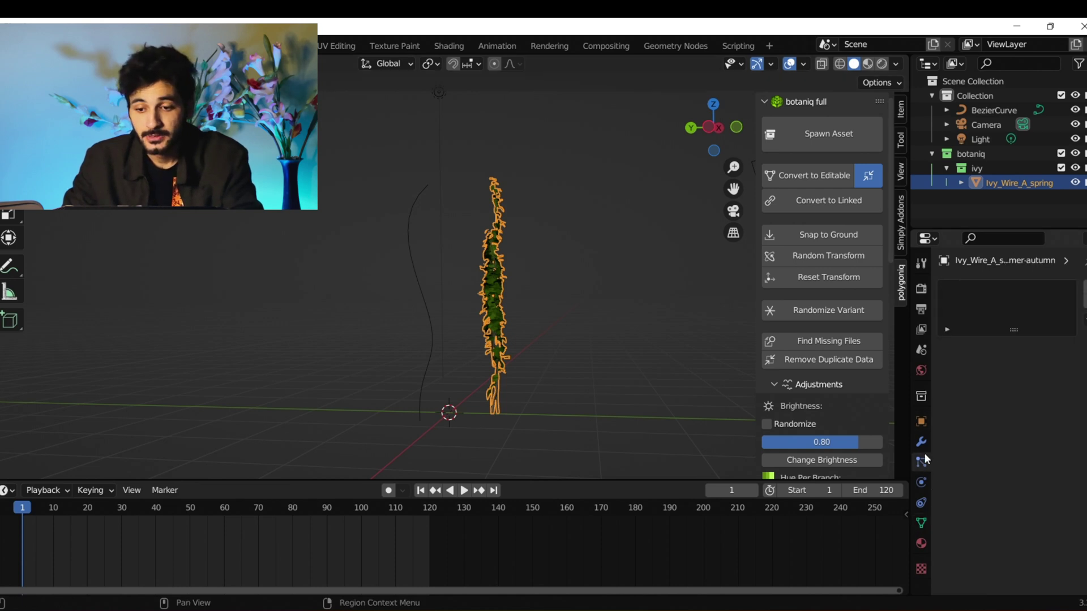
left_click(921, 442)
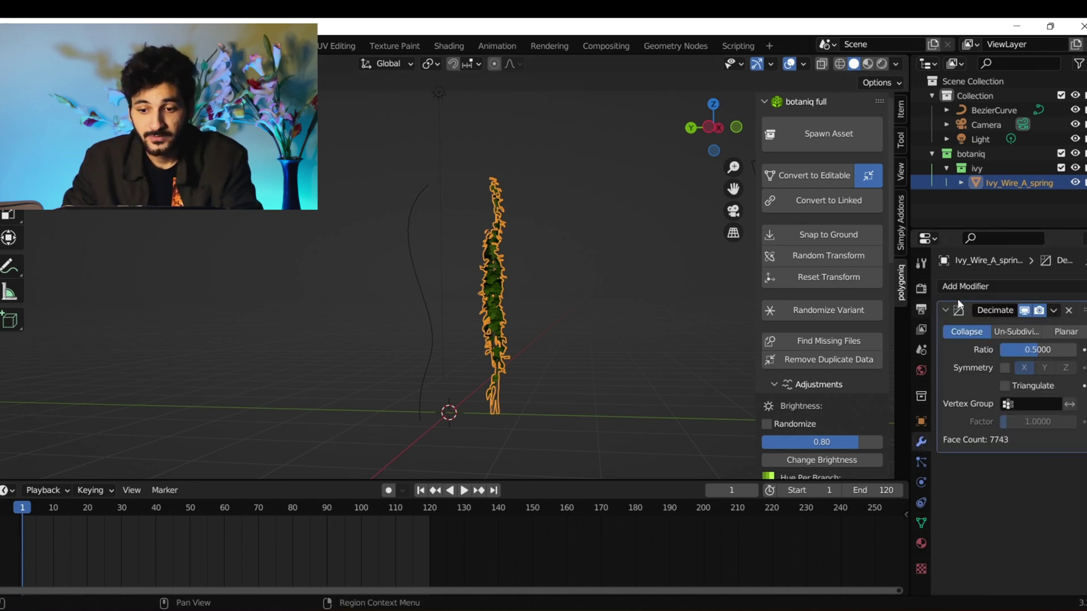
left_click(1068, 311)
middle_click_drag(665, 253, 505, 222)
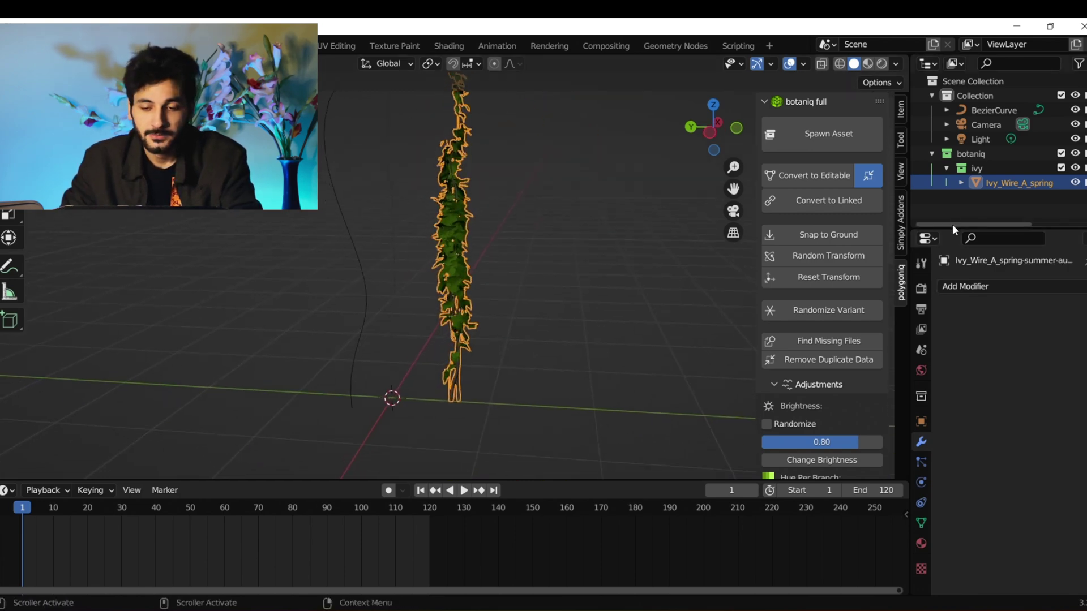
Add a Curve modifier to the ivy with BezierCurve as its curve object
left_click(965, 286)
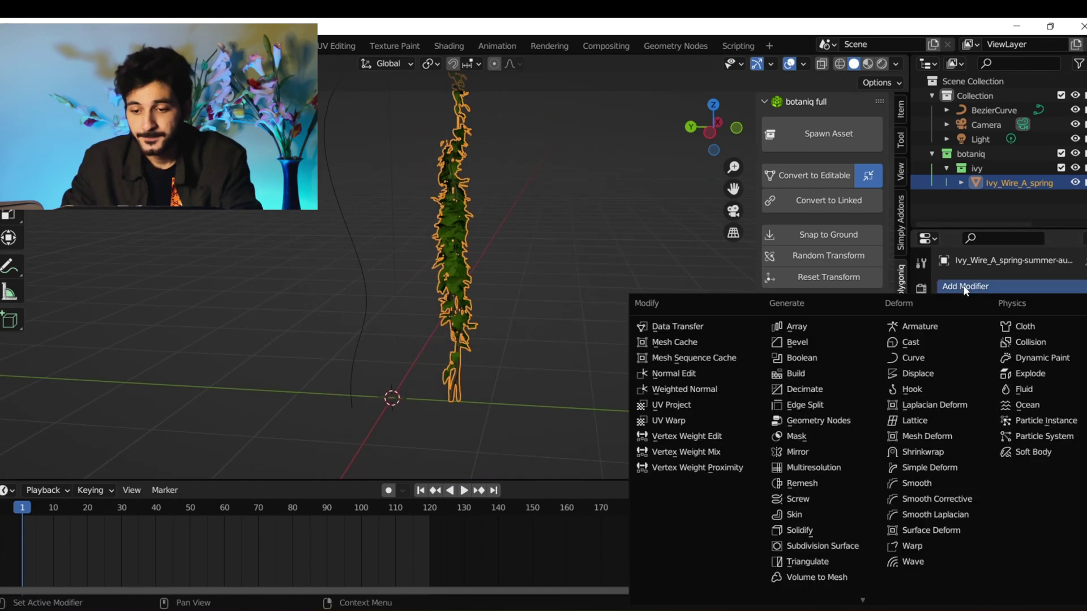
left_click(914, 359)
left_click(1069, 333)
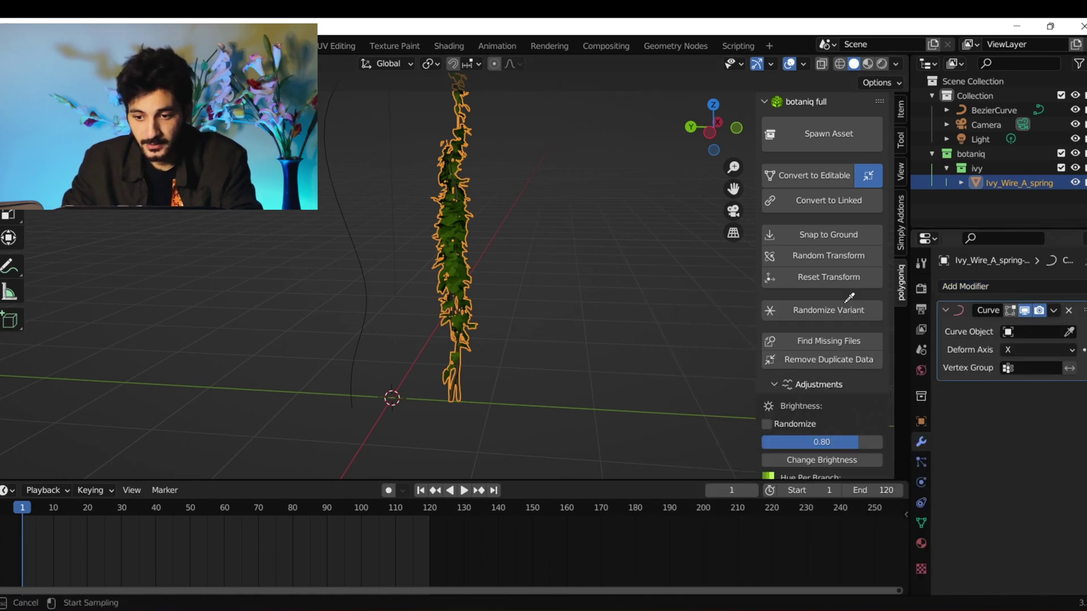
left_click(337, 188)
Move the ivy, including vertically along Z, so that it lines up with the Bezier curve
middle_click_drag(443, 253, 623, 316)
scroll(560, 334, "down", 4)
key("g")
left_click(549, 335)
key("g")
key("z")
left_click(623, 262)
middle_click_drag(623, 262, 515, 304)
key("g")
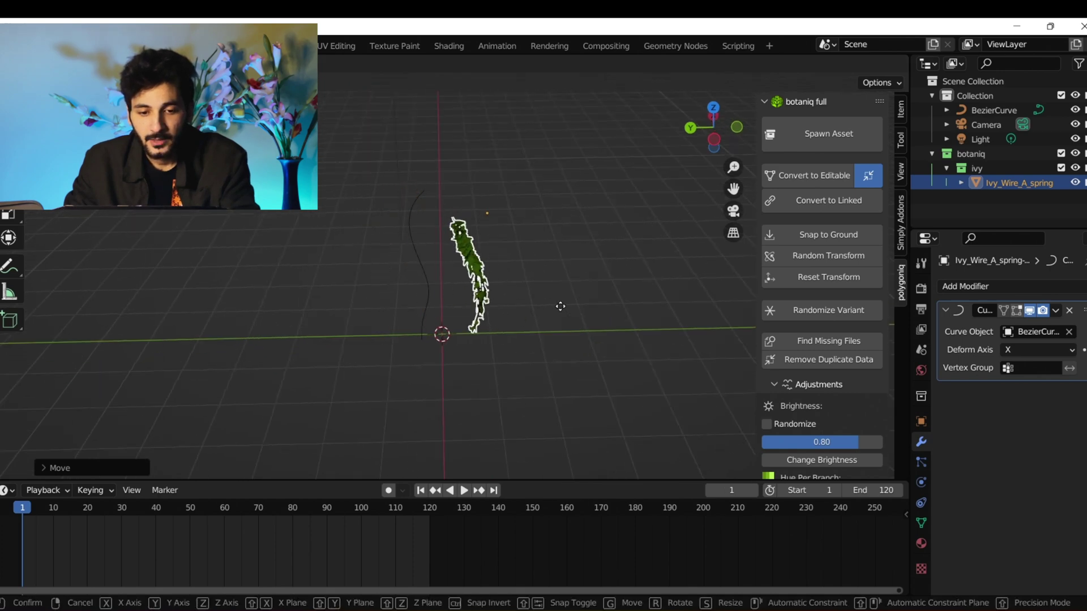
left_click(511, 301)
Slide the ivy along Z to test the curve deformation and leave its base near the curve's lower end
middle_click_drag(510, 301, 459, 253)
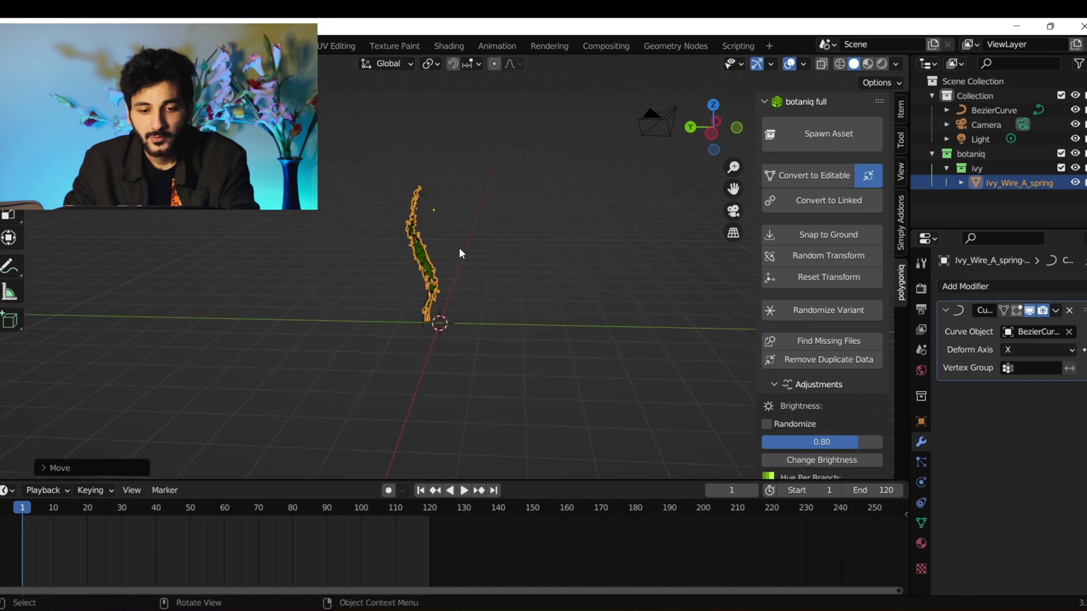
key("g")
key("z")
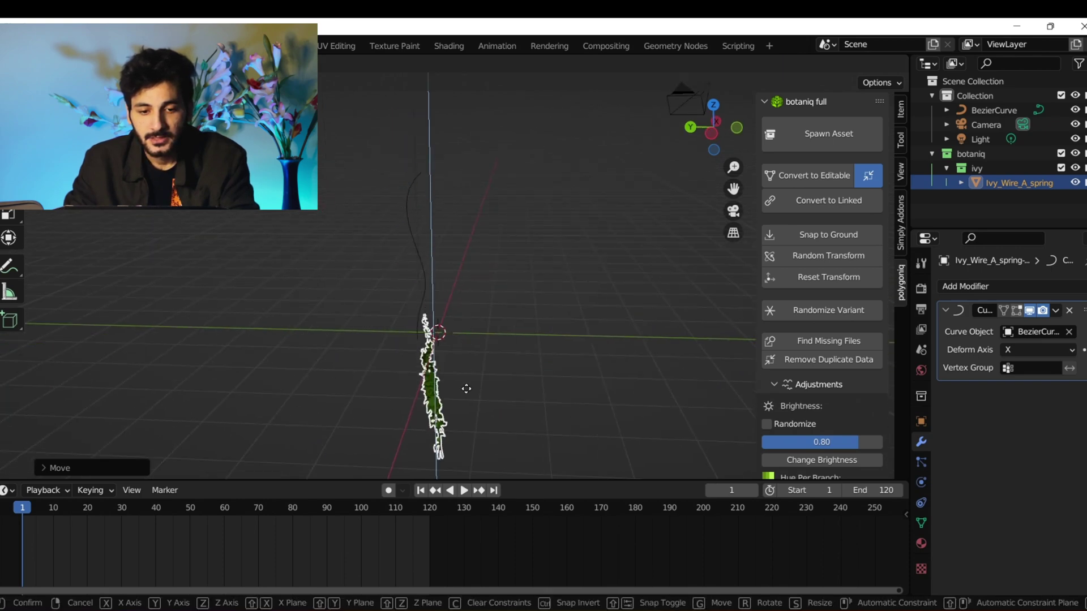
left_click(426, 232)
scroll(427, 229, "up", 2)
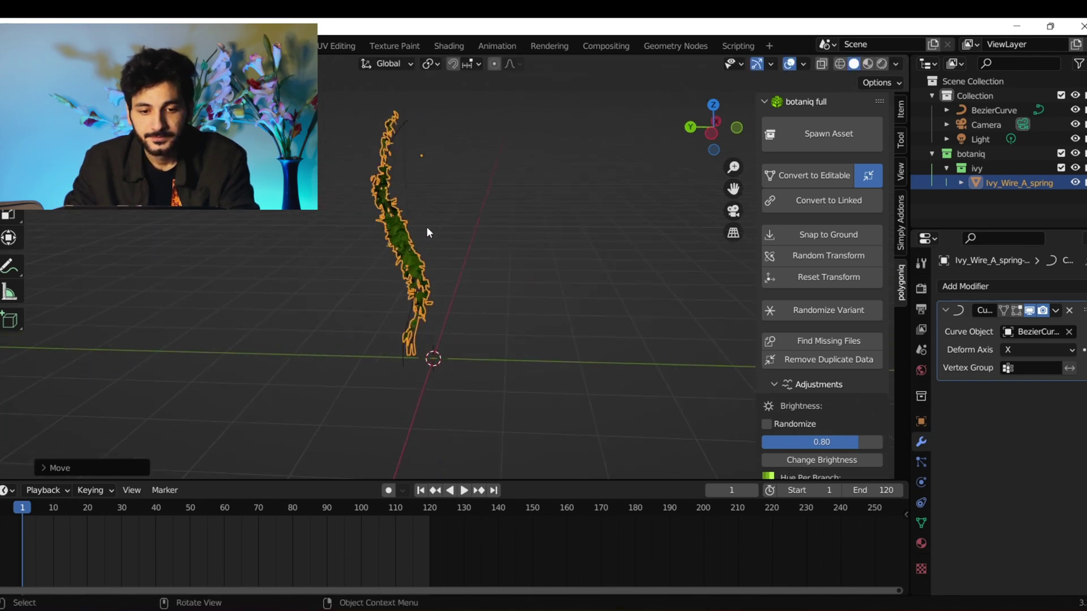
Snap the 3D cursor to the vertices at the ivy's base and set the ivy's origin to the 3D cursor
key("Tab")
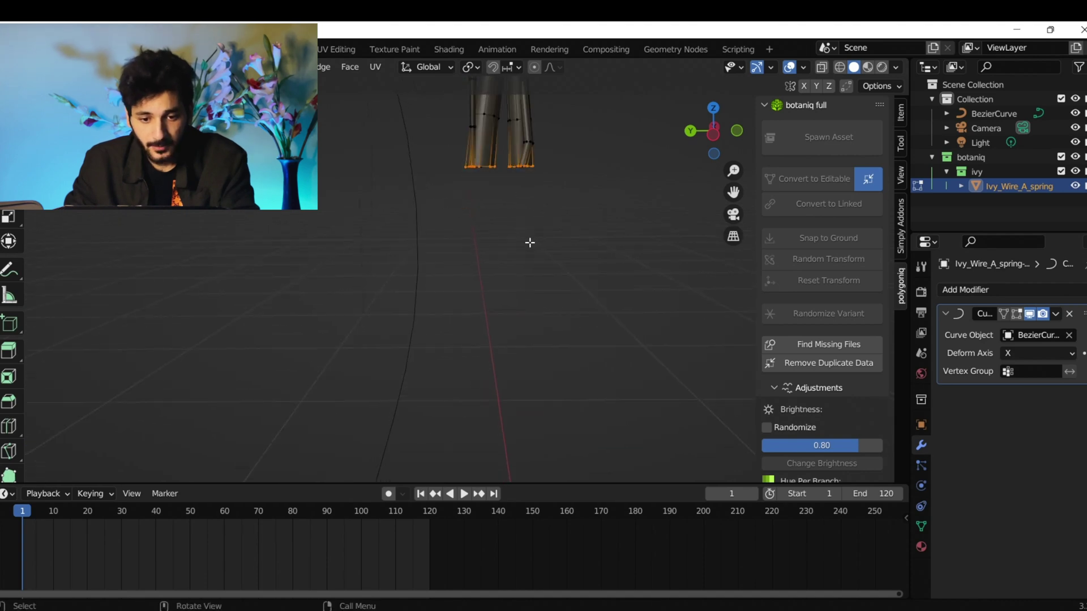
key("shift+s")
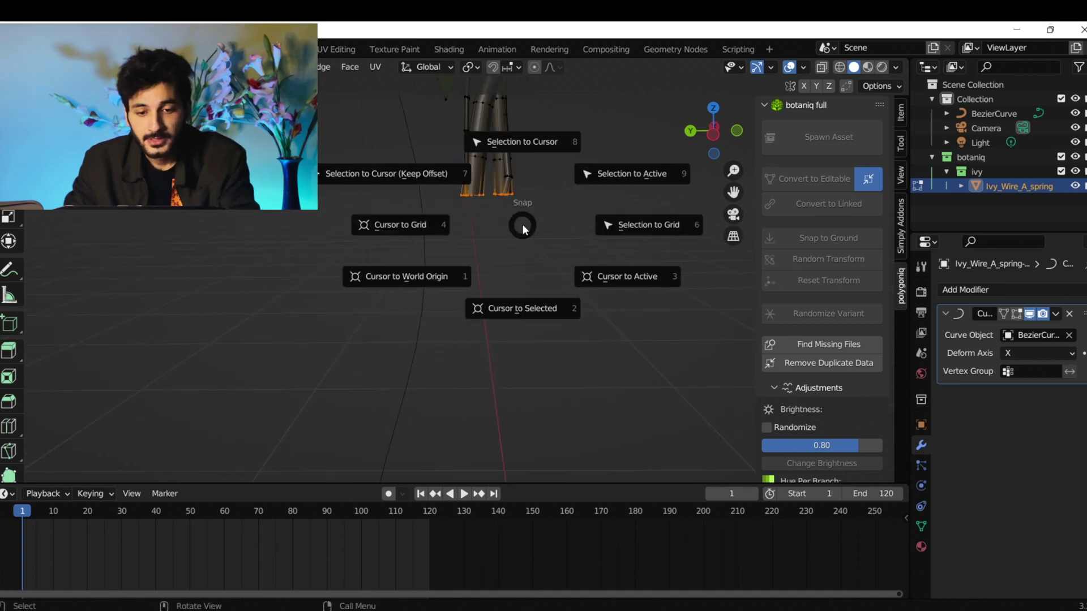
left_click(512, 307)
key("Tab")
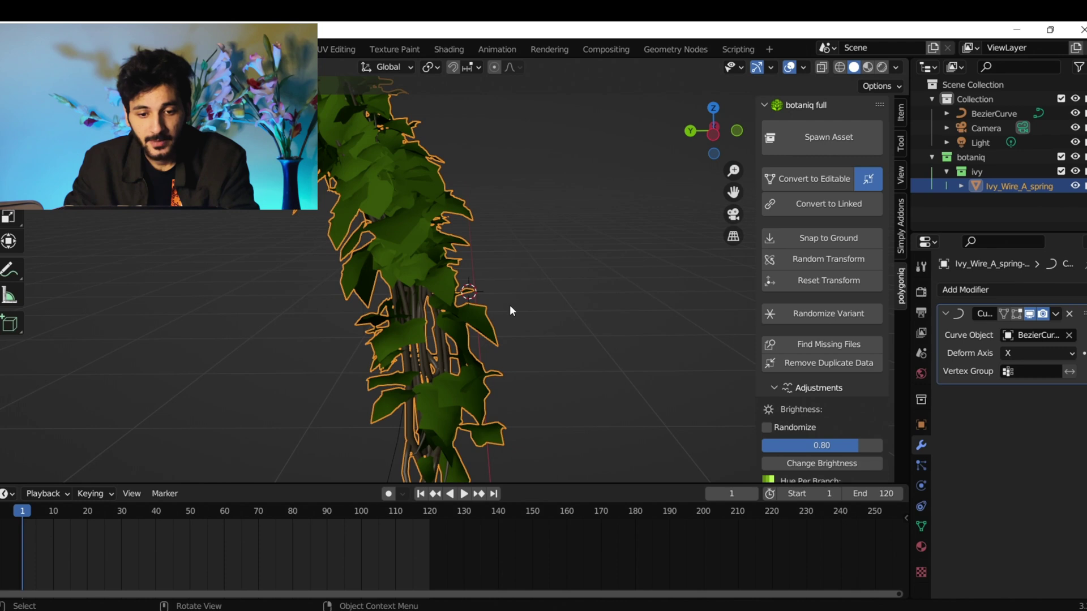
right_click(489, 240)
mouse_move(489, 241)
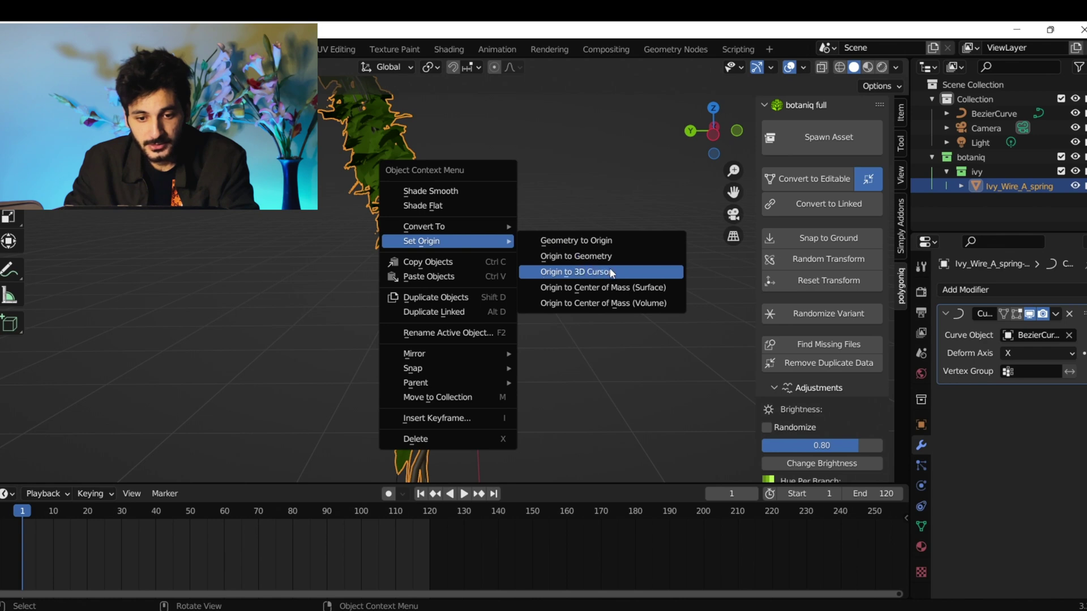
left_click(571, 270)
key("s")
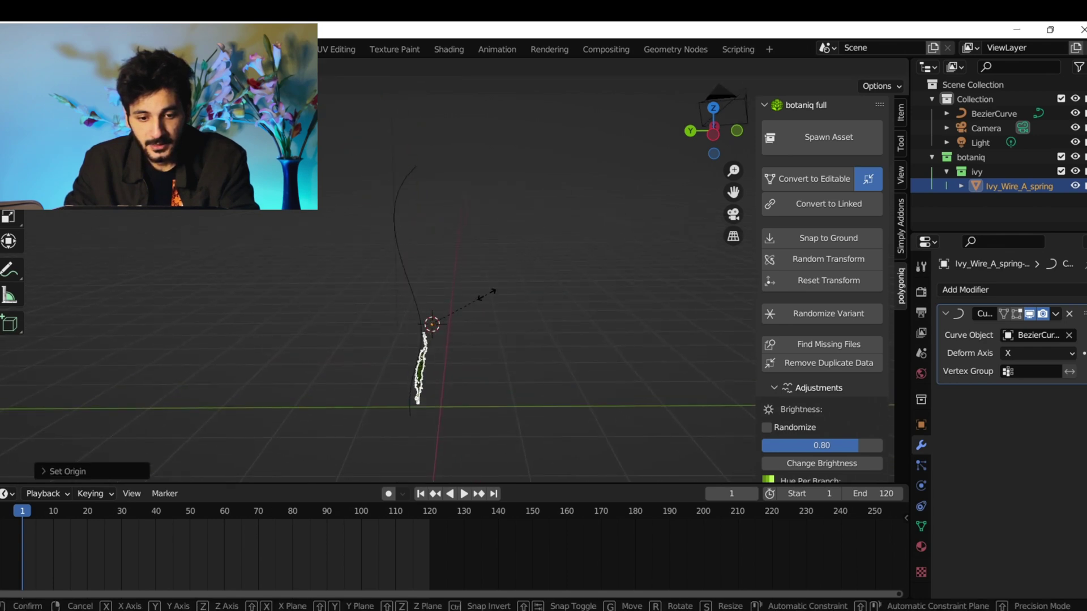
right_click(476, 320)
middle_click_drag(476, 314, 508, 226)
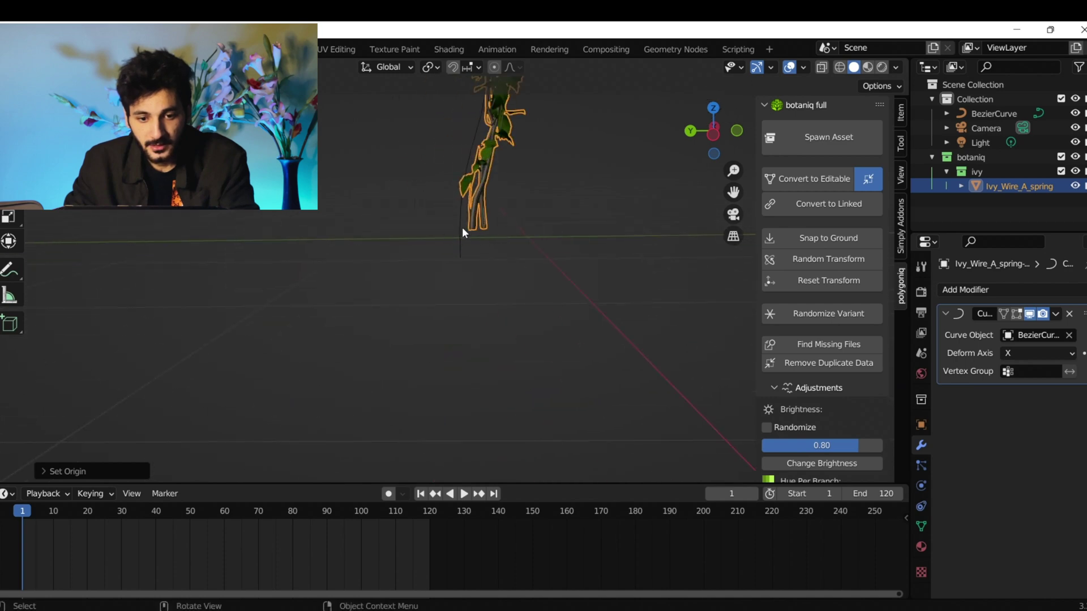
middle_click_drag(532, 182, 461, 322)
key("s")
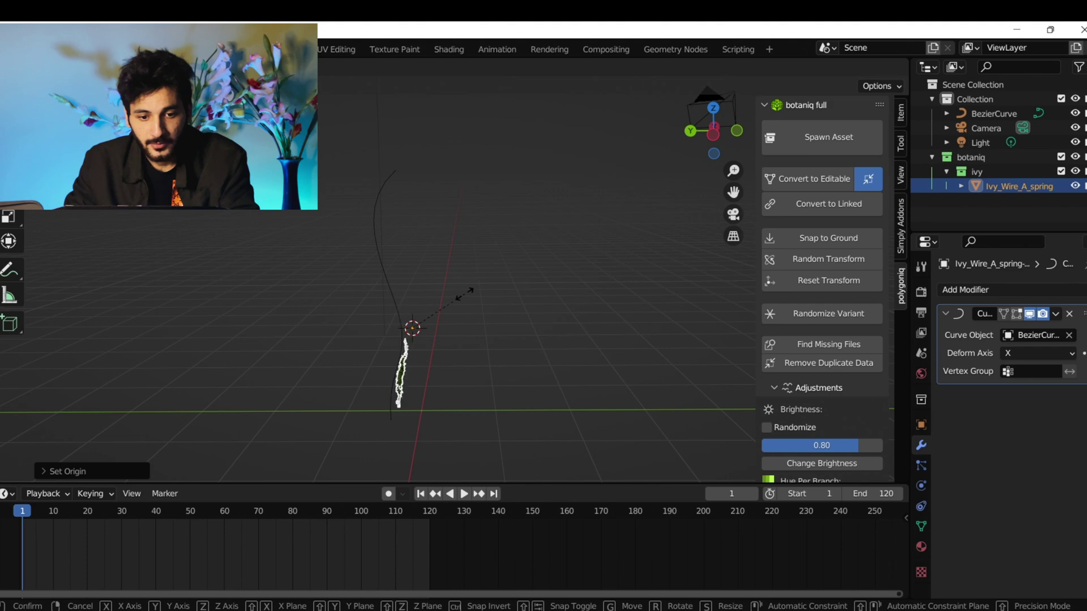
left_click(507, 306)
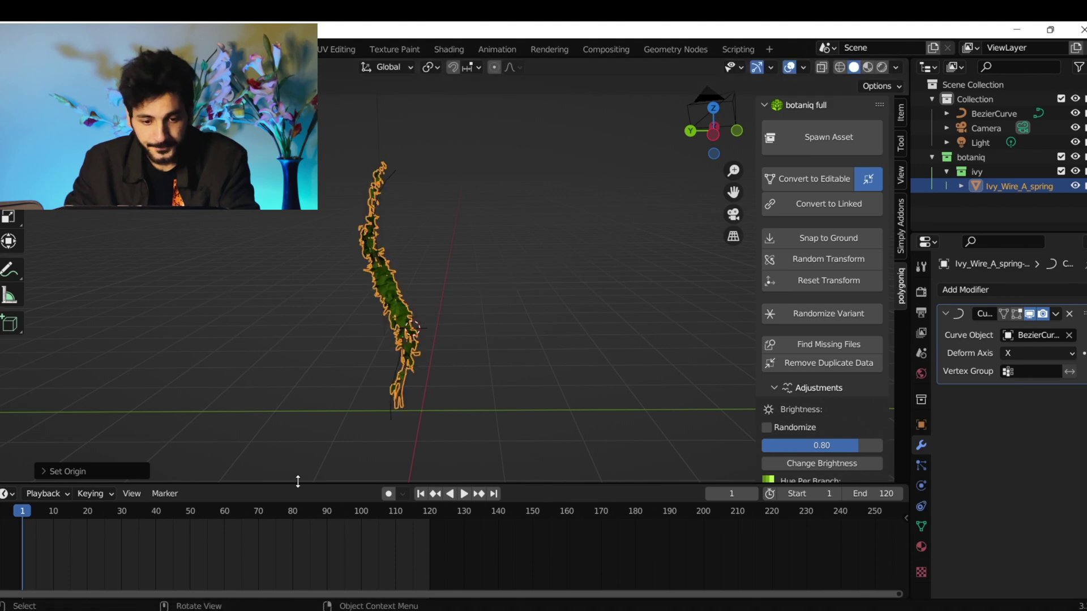
Turn on auto keying and scale the ivy down at frame 1 to keyframe its small starting size
left_click(388, 495)
key("s")
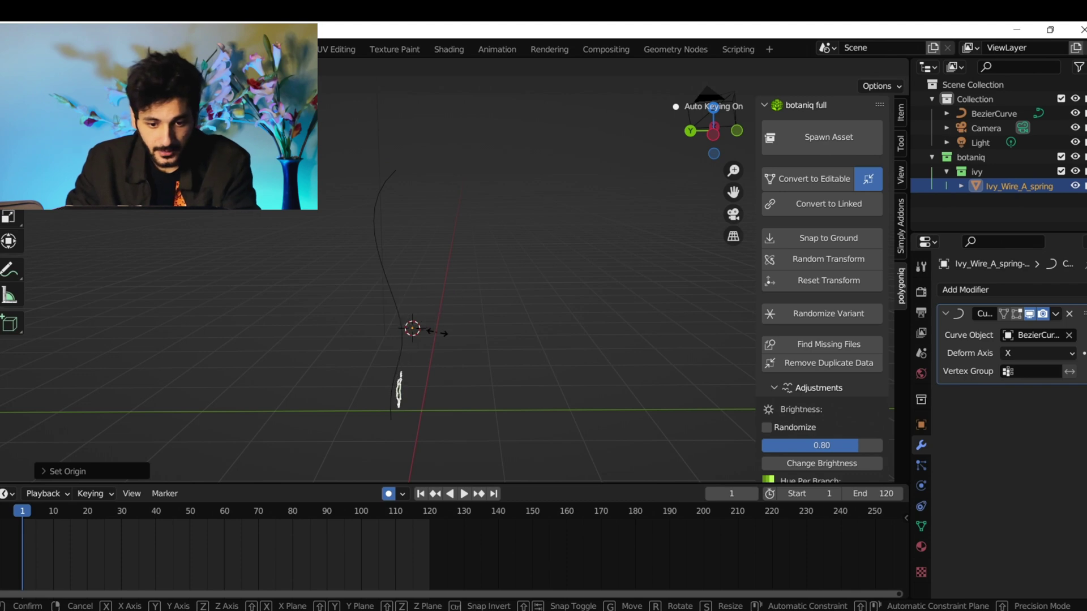
right_click(439, 332)
scroll(420, 382, "up", 3)
key("s")
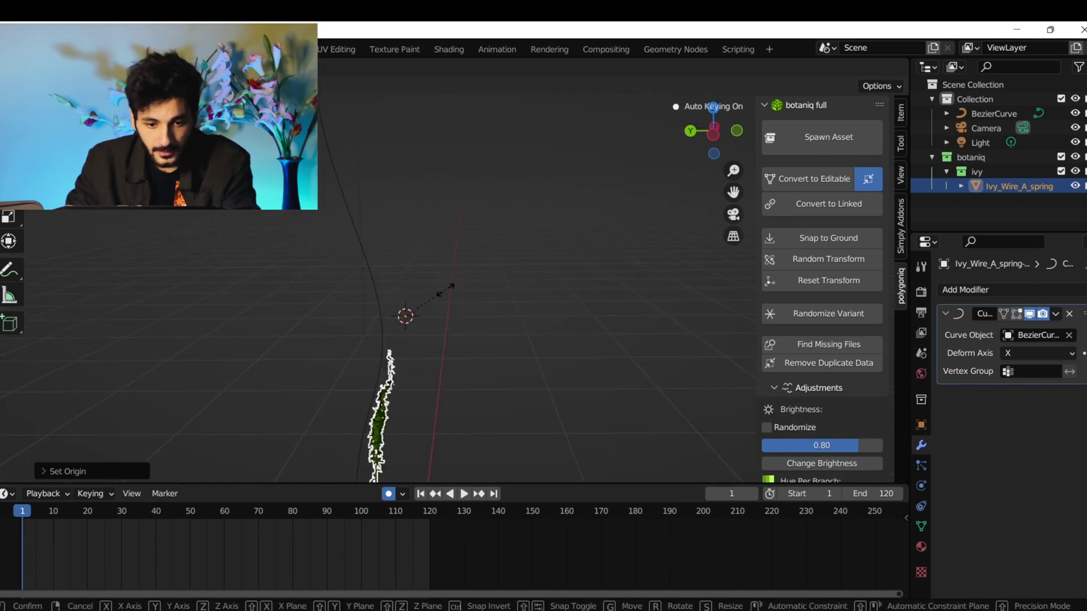
left_click(439, 311)
middle_click_drag(437, 376, 516, 281, "shift")
key("s")
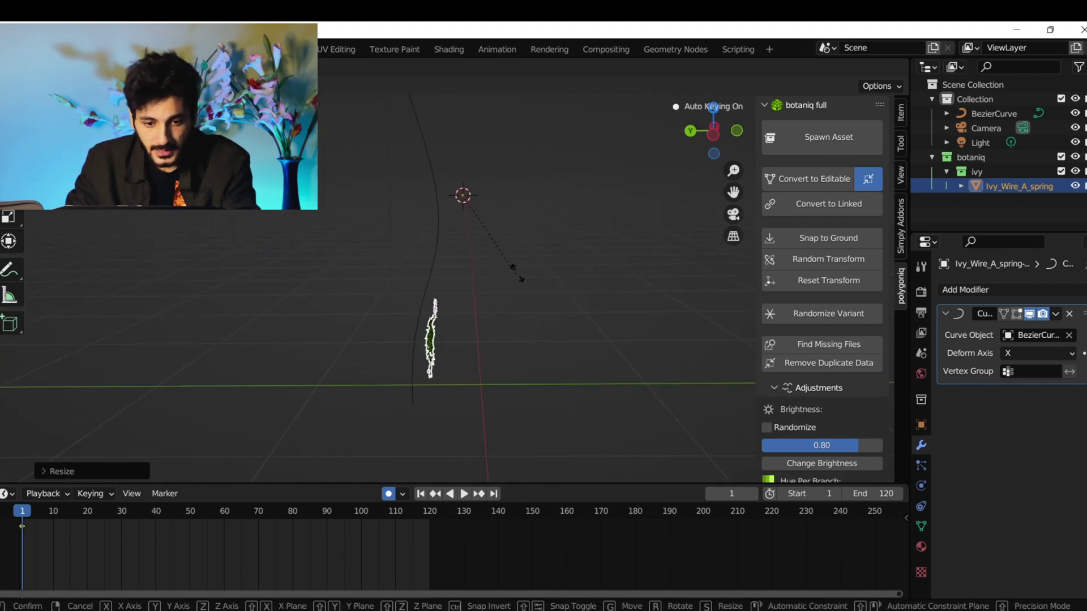
left_click(588, 263)
Move the small ivy along the X axis to reposition it near the lower end of the curve
scroll(461, 361, "up", 3)
middle_click_drag(461, 361, 512, 337)
scroll(524, 300, "down", 1)
key("g")
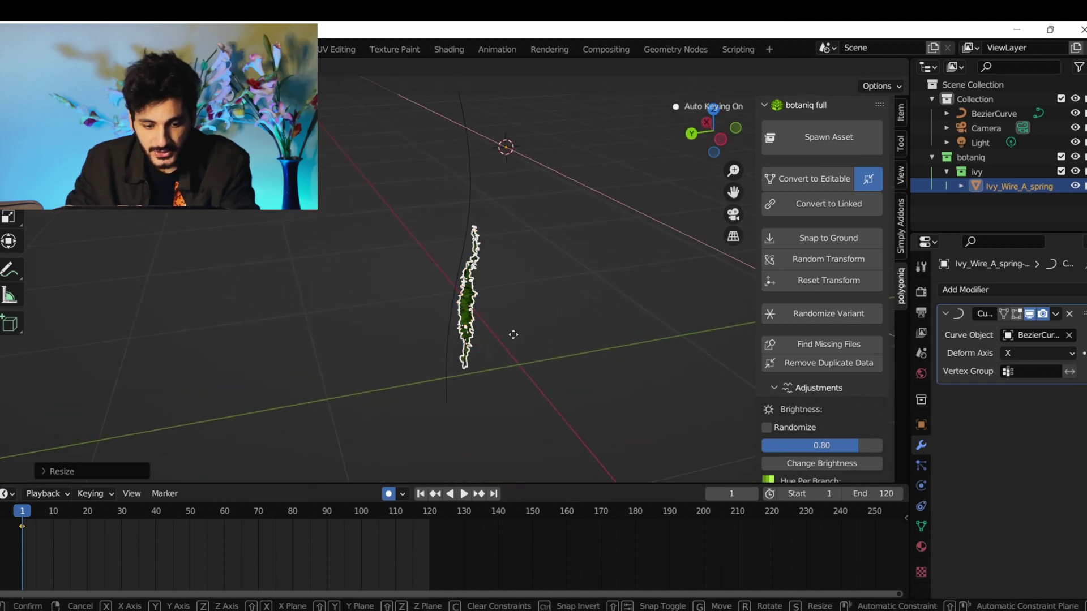
left_click(461, 345)
middle_click_drag(460, 345, 447, 363)
key("g")
left_click(566, 367)
Go to frame 90 and scale the ivy up along the curve to keyframe its grown size
left_click_drag(292, 520, 329, 518)
middle_click_drag(419, 362, 444, 373)
key("g")
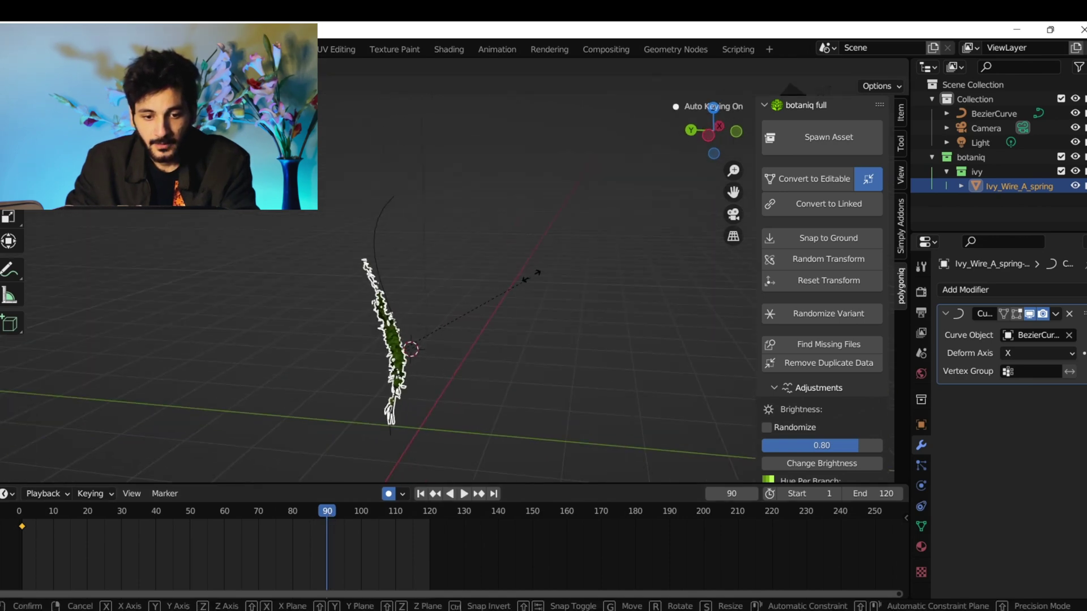
left_click(589, 245)
Adjust the grown ivy's position along the X axis at frame 90 so that it follows the curve
scroll(500, 307, "up", 4)
middle_click_drag(500, 312, 502, 339)
key("g")
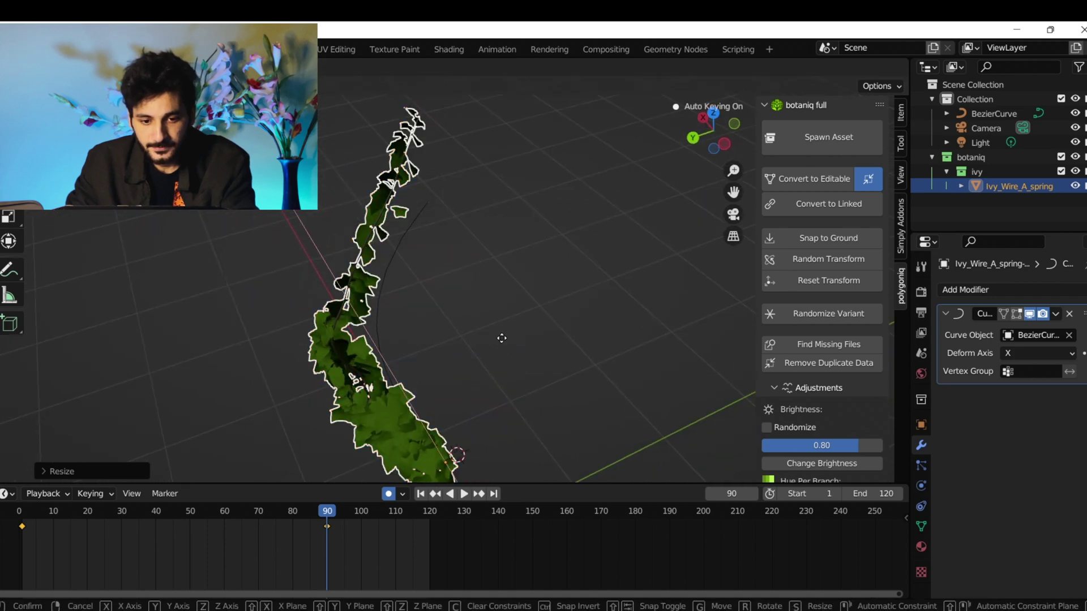
left_click(499, 334)
middle_click_drag(498, 332, 409, 292)
Scrub and play back the animation to check how the ivy grows along the curve
left_click_drag(327, 511, 60, 511)
left_click(453, 369)
key("space")
middle_click_drag(453, 369, 501, 340)
scroll(453, 316, "up", 4)
scroll(501, 340, "up", 3)
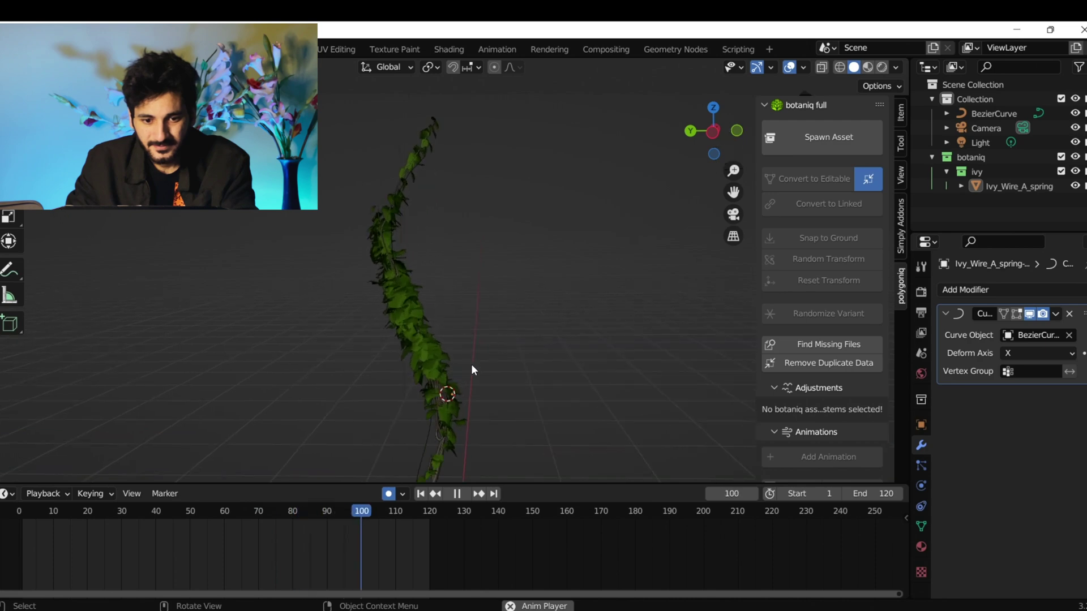
key("space")
Set the end frame of the animation to 100
left_click_drag(375, 513, 296, 498)
middle_click_drag(334, 478, 385, 430)
left_click_drag(294, 522, 323, 513)
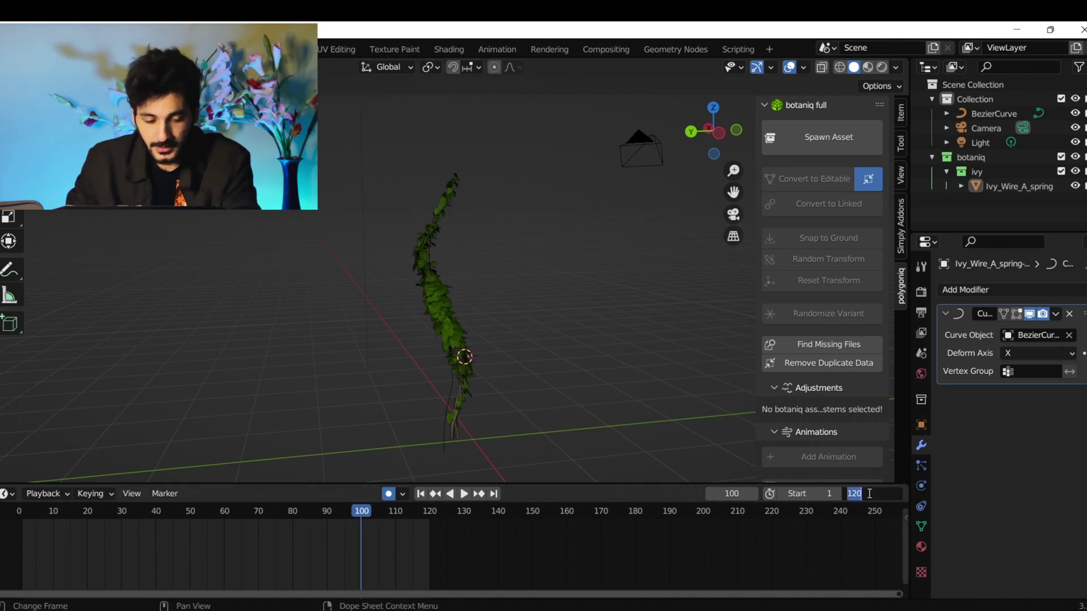
key("Return")
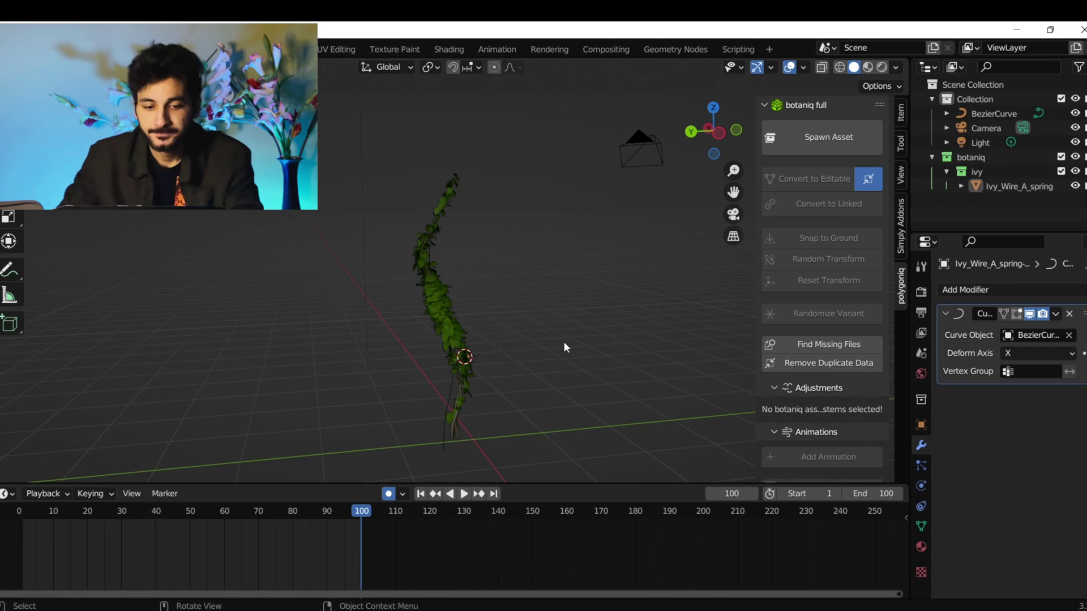
Inspect the ivy's growth at different frames, select the ivy and stop at frame 40
middle_click_drag(501, 295, 500, 329, "shift")
middle_click_drag(494, 386, 504, 303)
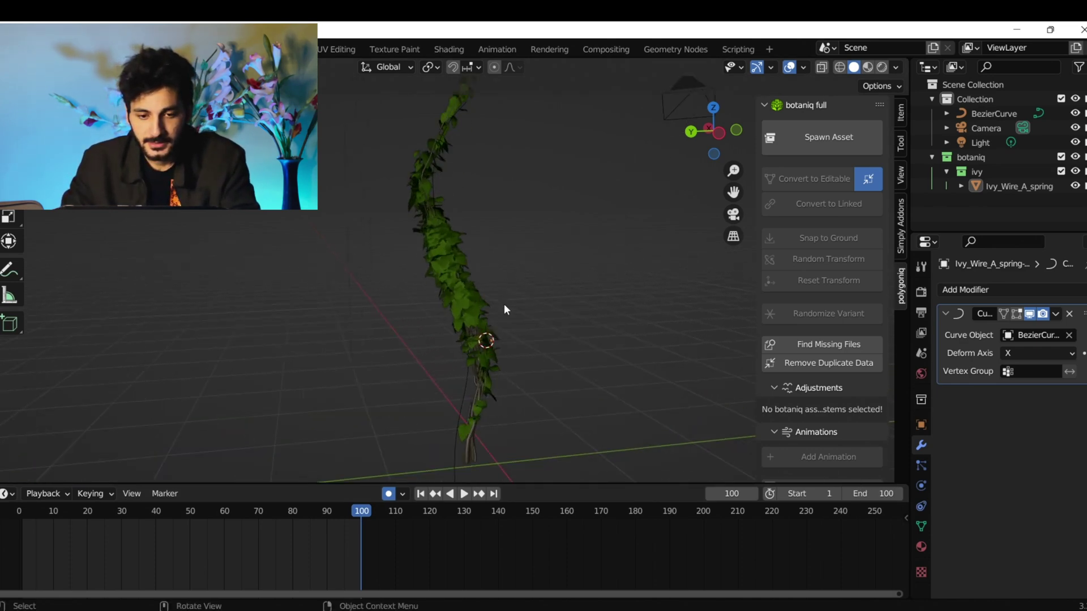
left_click_drag(327, 511, 286, 497)
scroll(459, 388, "up", 2)
middle_click_drag(504, 363, 439, 318, "shift")
scroll(440, 314, "down", 2)
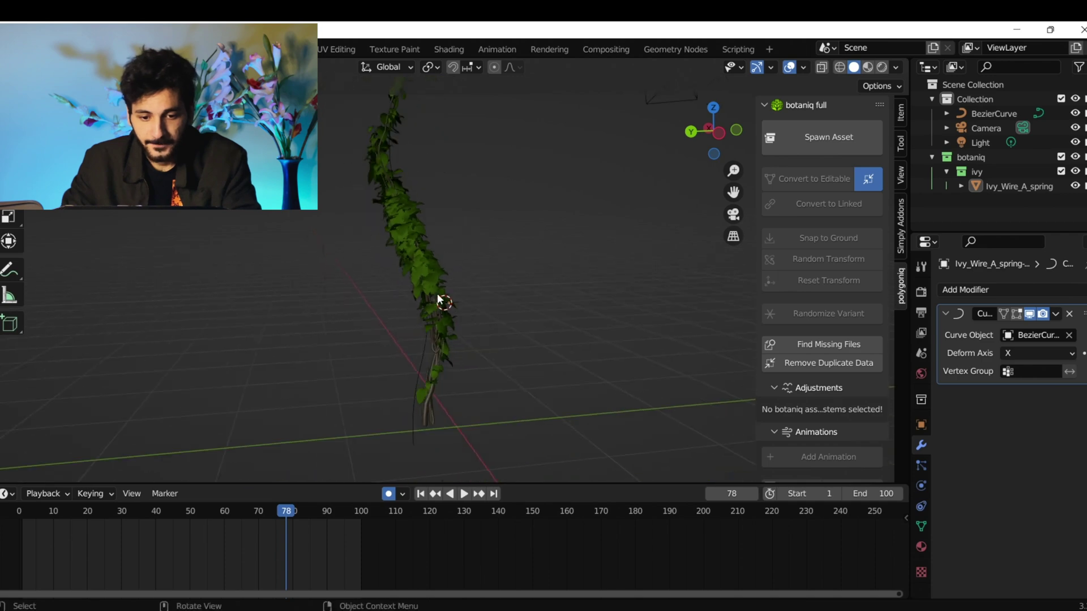
left_click(437, 293)
left_click_drag(306, 510, 156, 511)
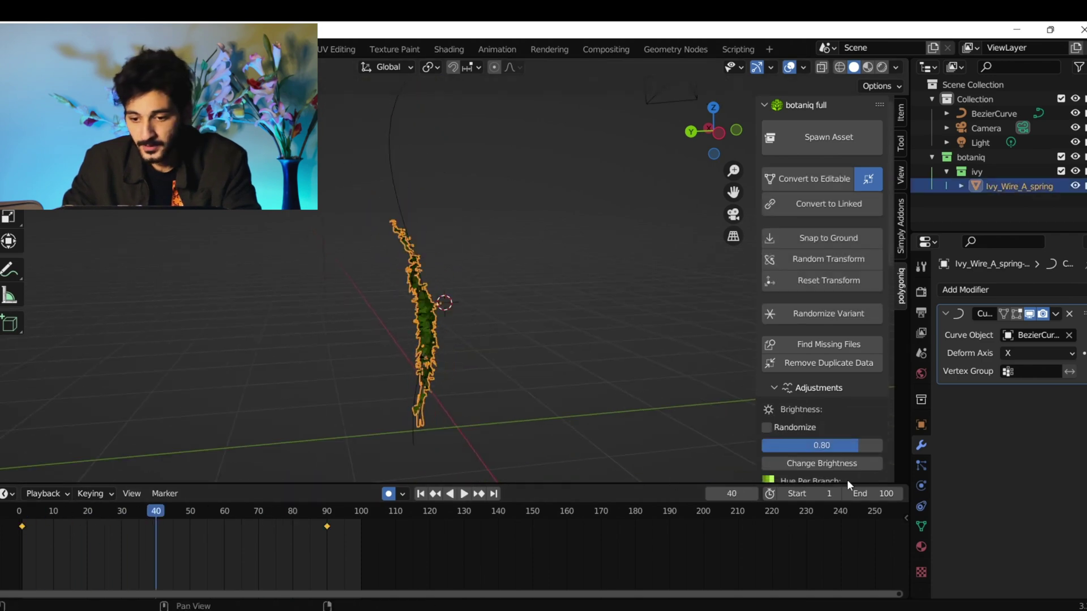
Add Cloth physics to the ivy and preview its effect in the animation
left_click(920, 485)
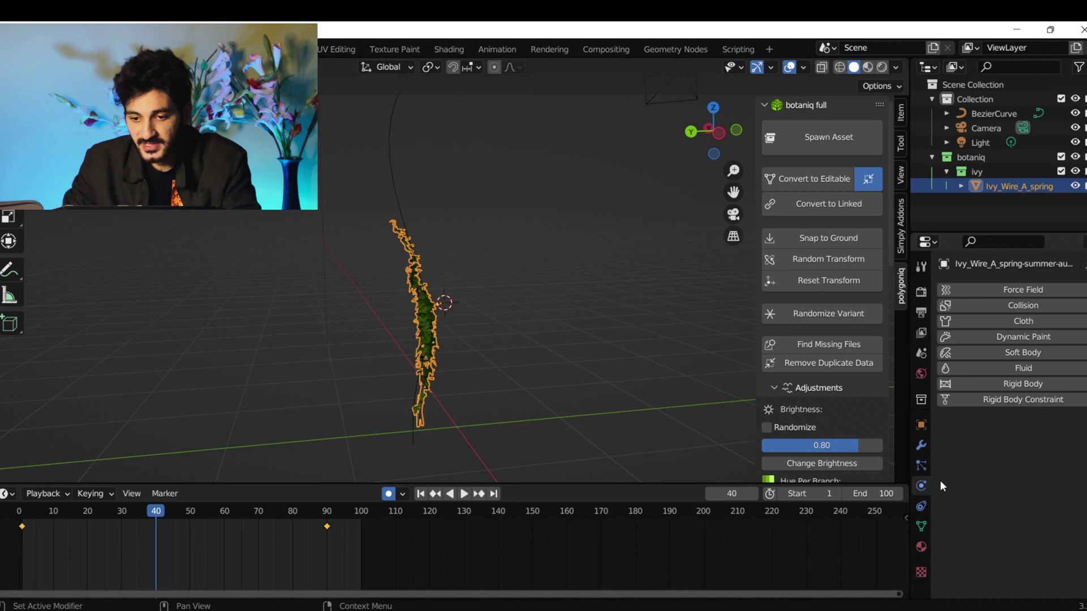
left_click(1009, 321)
middle_click_drag(405, 392, 493, 257, "shift")
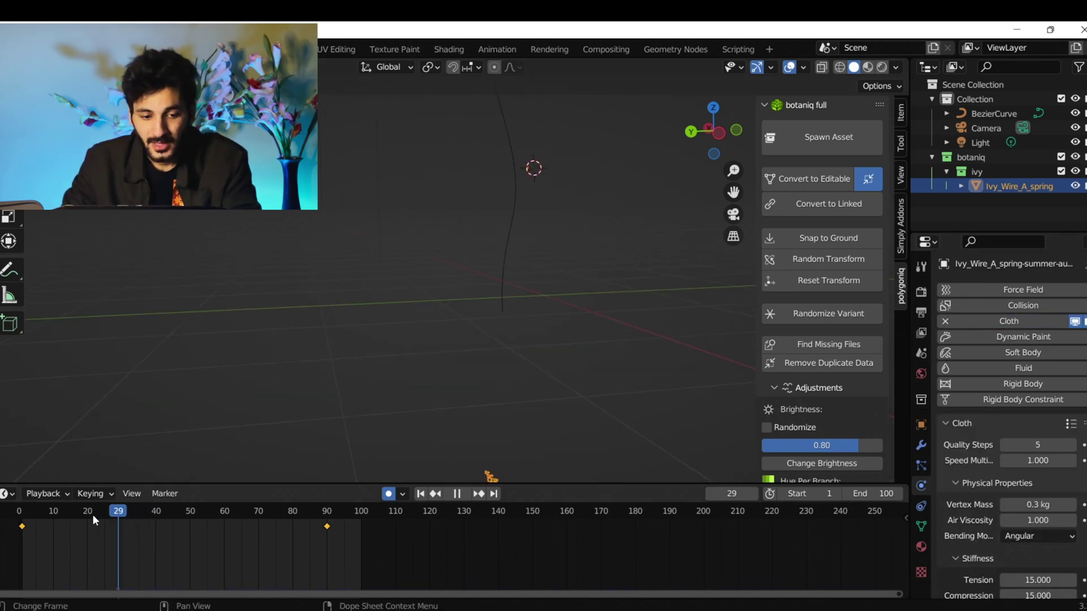
Save the Blender file as "GROWNIG PLANT TUT"
key("ctrl+s")
left_click(360, 516)
type("GROWNIG PLANT")
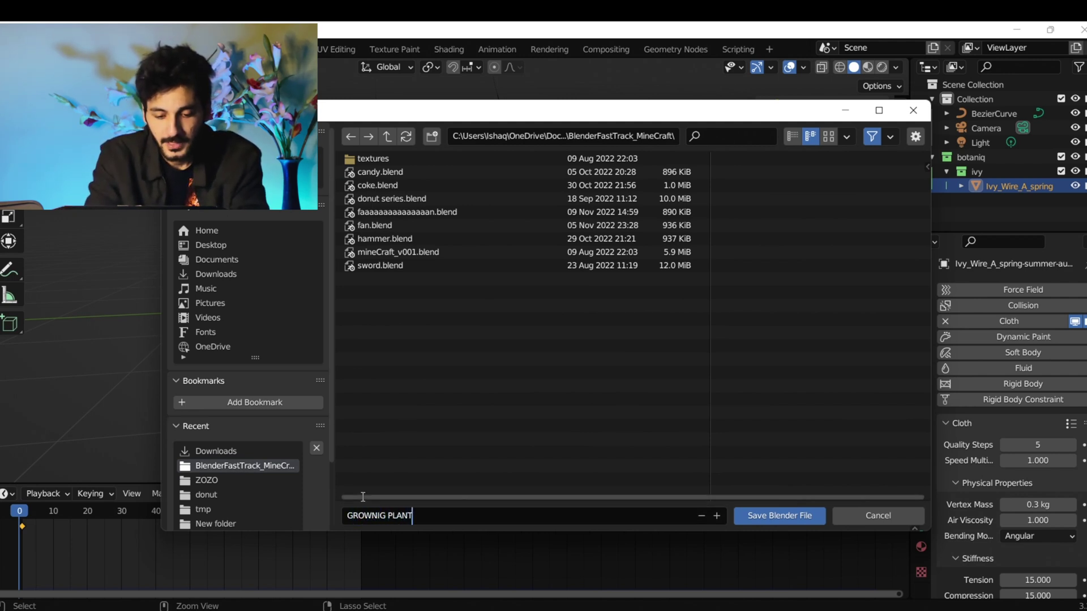
type(" T")
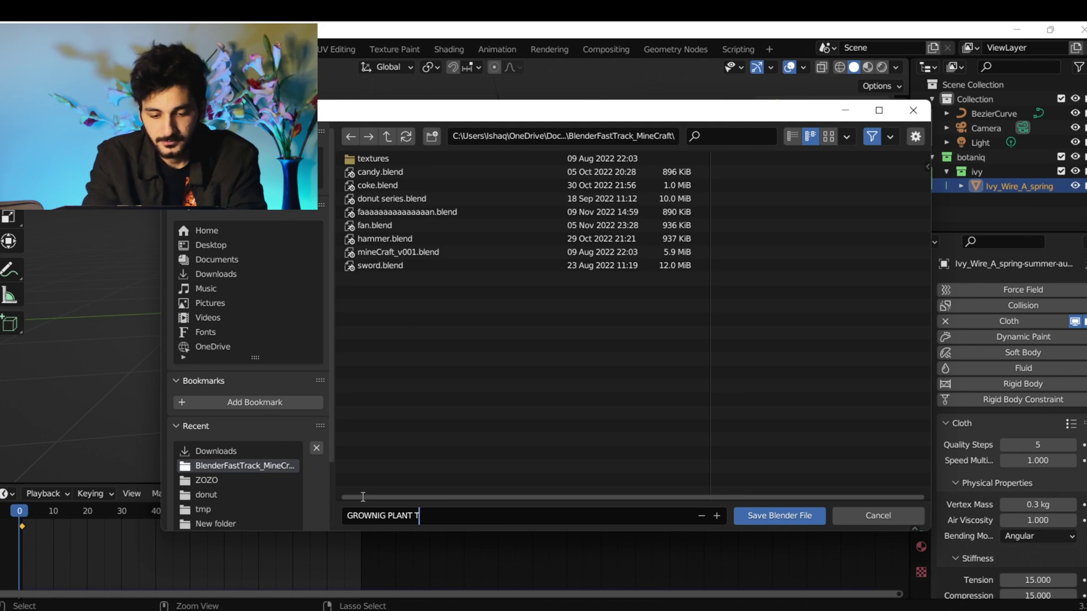
type("UT")
key("Return")
Play back the unpinned cloth simulation on the ivy and return to frame 0
key("space")
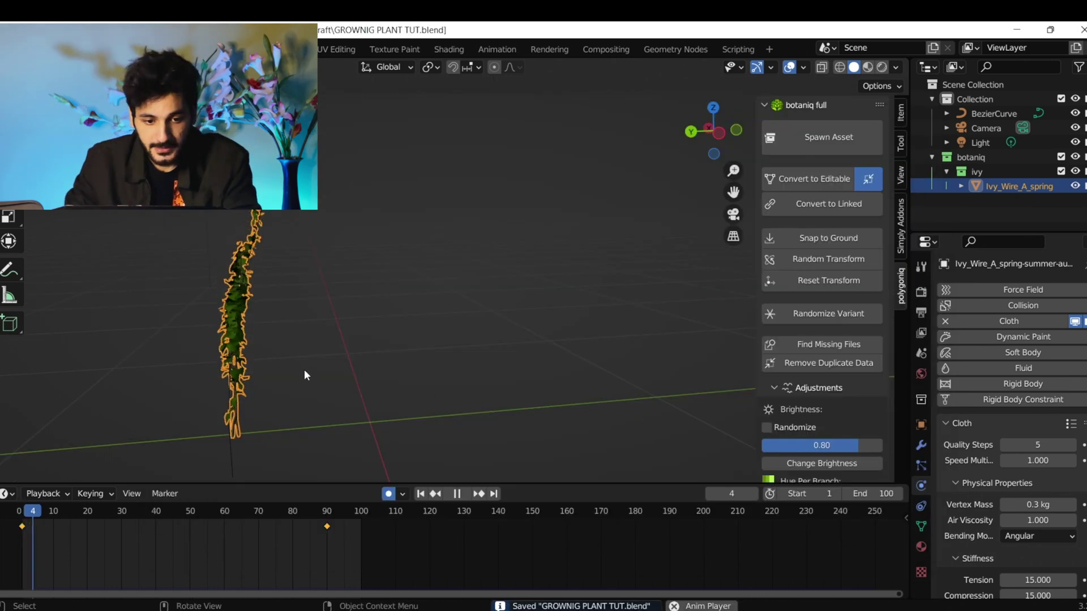
scroll(304, 368, "down", 3)
key("space")
left_click_drag(53, 527, 20, 515)
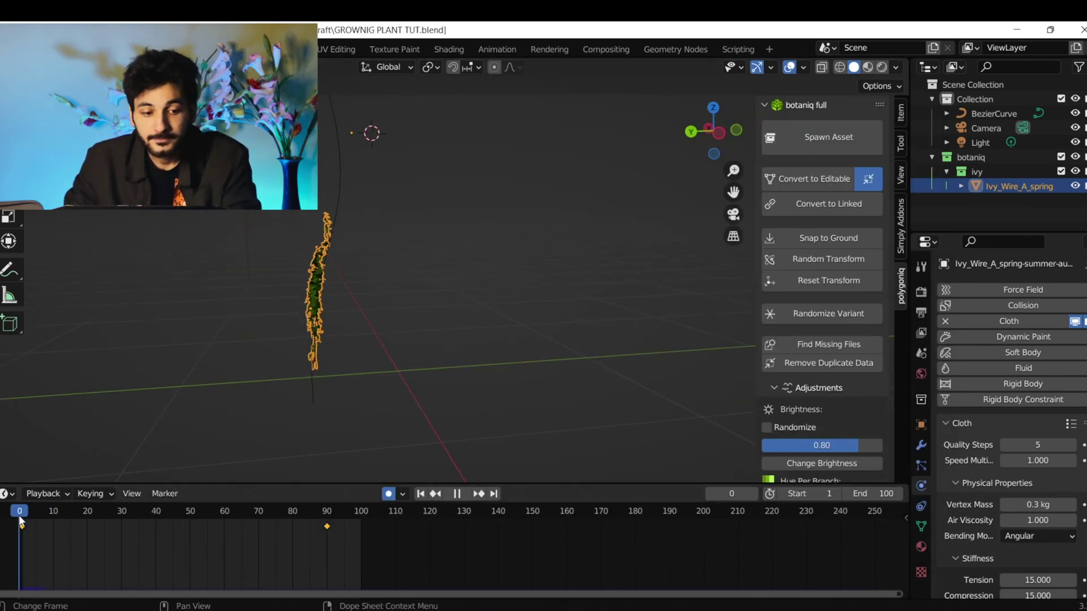
scroll(330, 350, "down", 3)
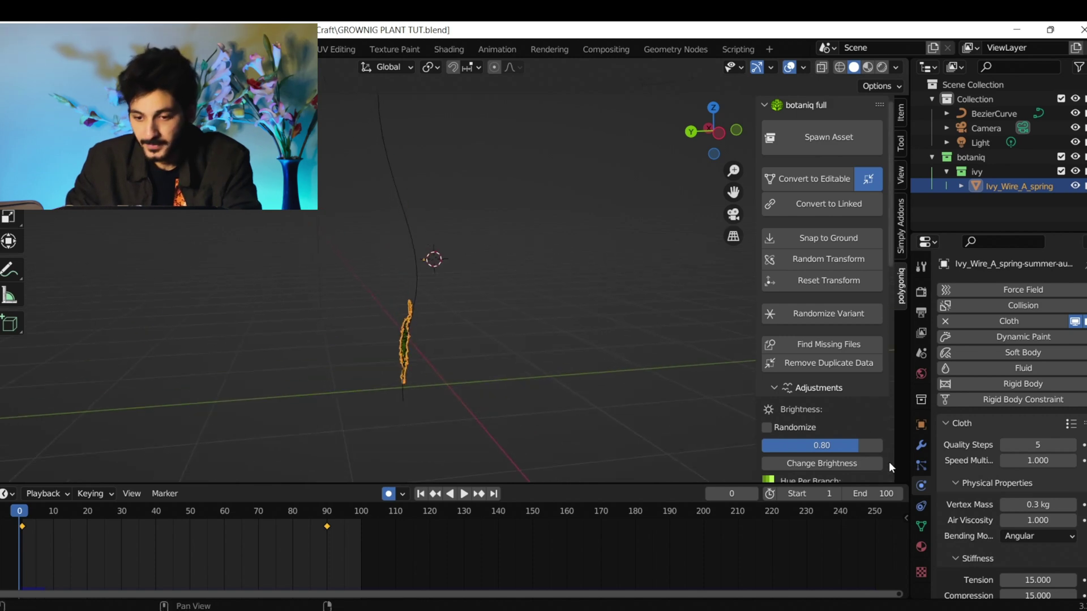
Set the cloth's Pin Group to the BARK vertex group in its Shape settings
scroll(961, 457, "down", 10)
scroll(963, 456, "down", 10)
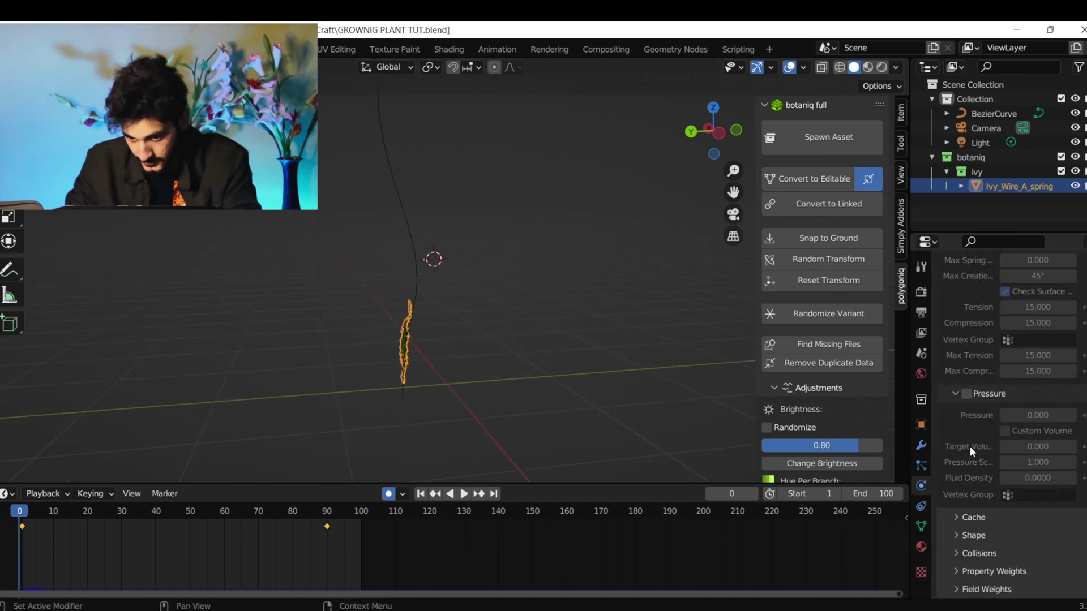
left_click(962, 536)
scroll(968, 515, "down", 4)
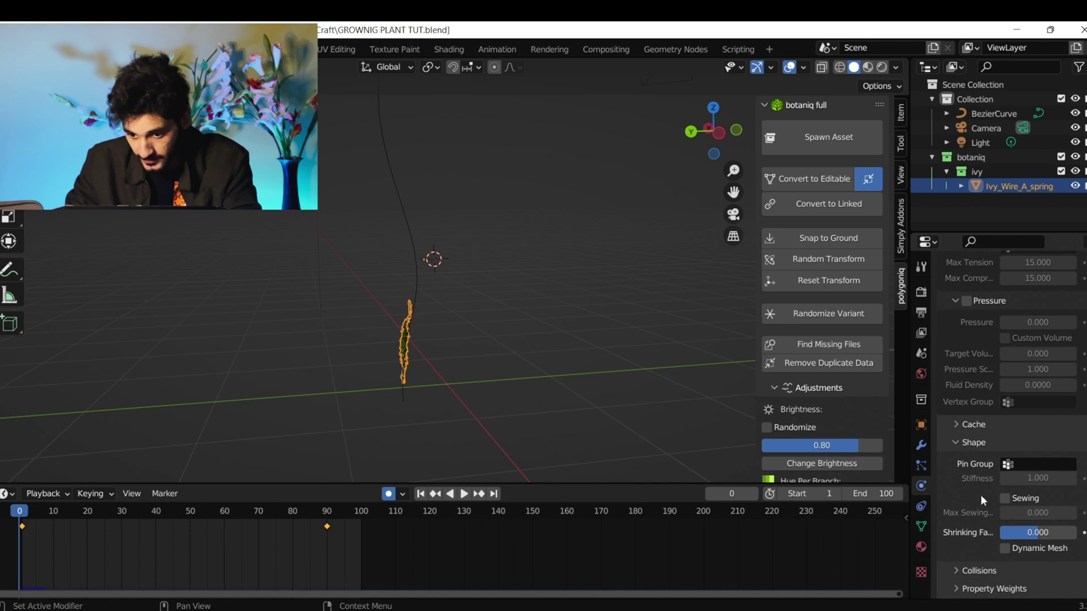
left_click(1018, 465)
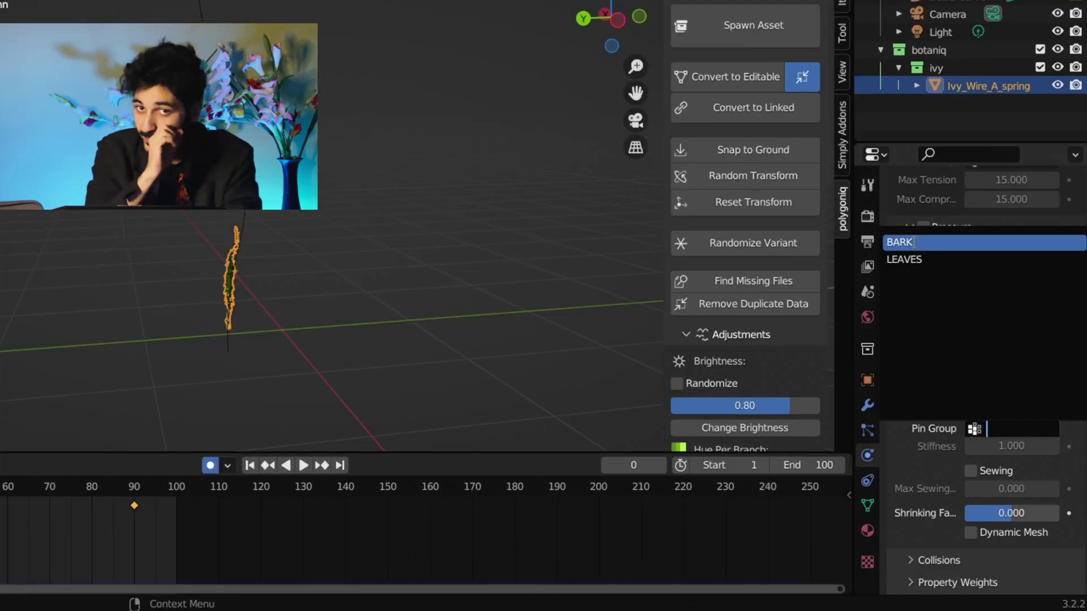
left_click(911, 242)
Play the simulation with the bark pinned, check how the leaves behave, and rewind to frame 0
key("space")
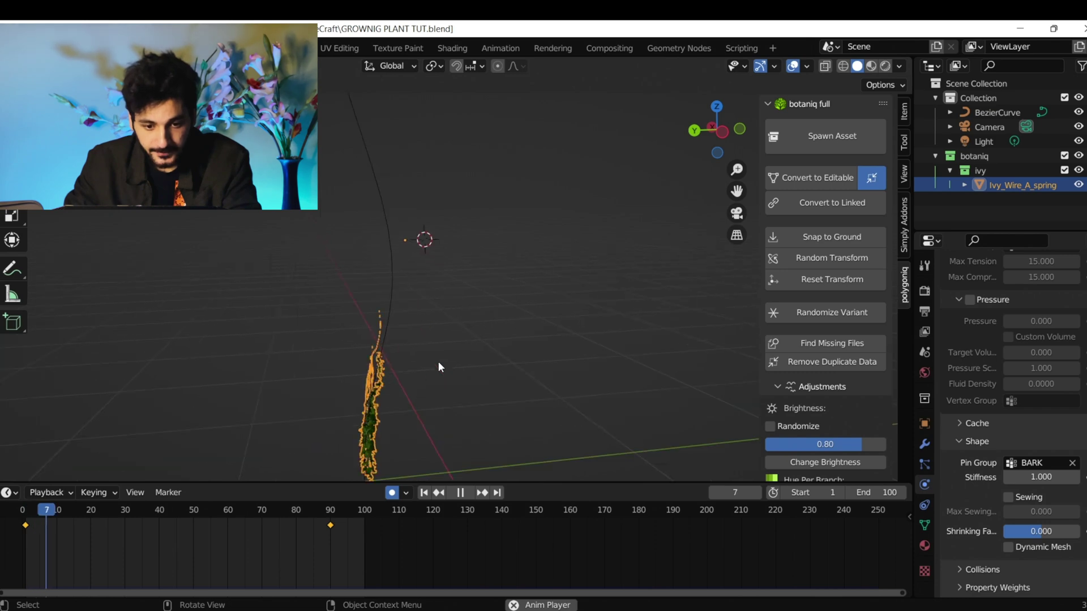
middle_click_drag(437, 362, 426, 352)
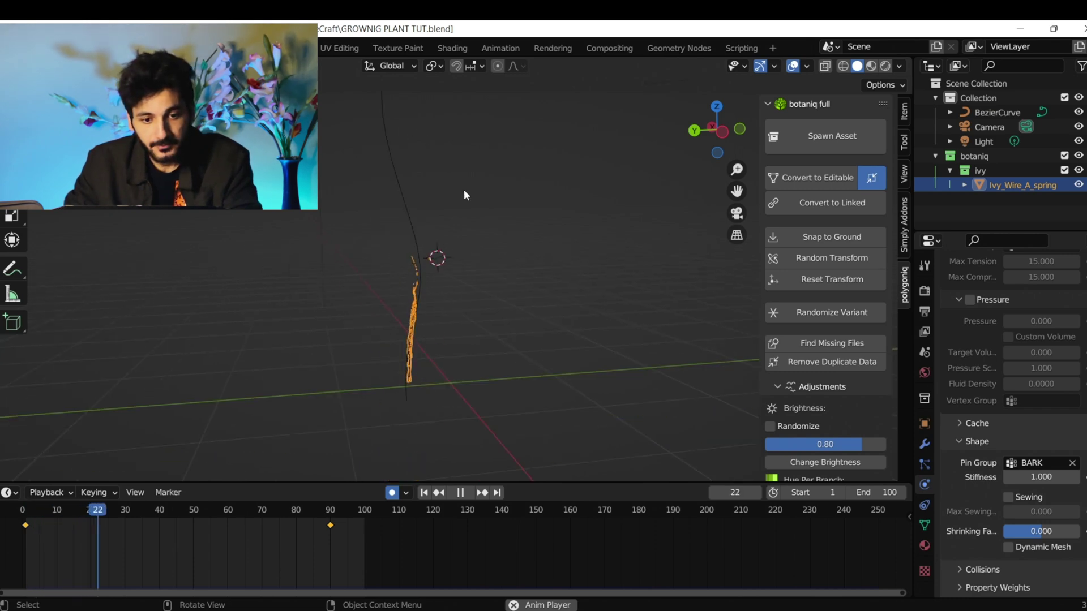
scroll(467, 201, "down", 3)
middle_click_drag(462, 249, 444, 306, "shift")
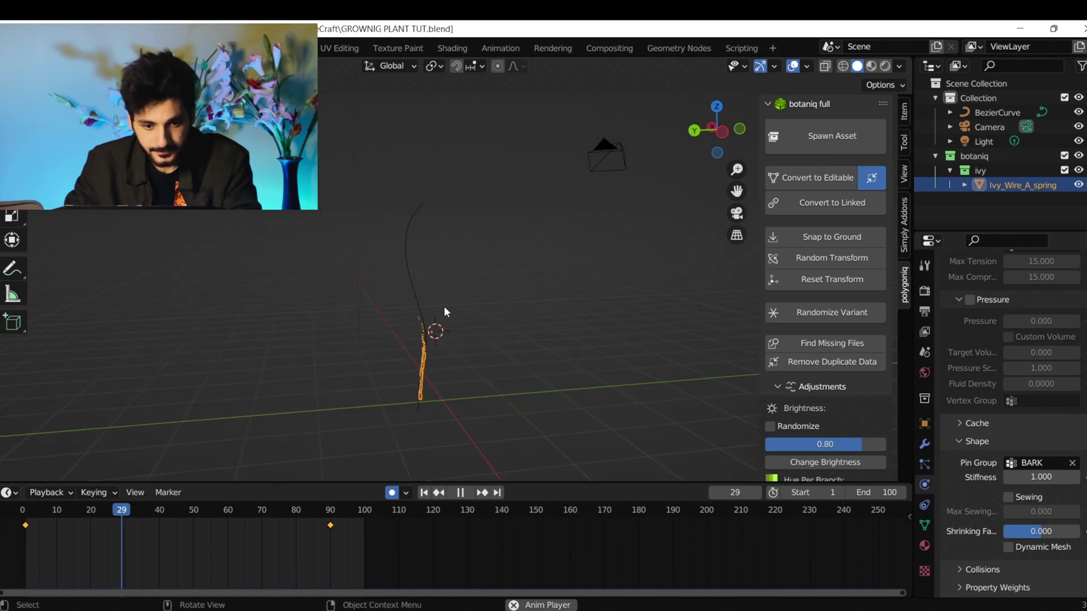
scroll(436, 329, "up", 2)
scroll(447, 384, "down", 3)
key("space")
middle_click_drag(456, 393, 277, 467, "shift")
left_click_drag(105, 513, 23, 513)
middle_click_drag(436, 227, 420, 324, "shift")
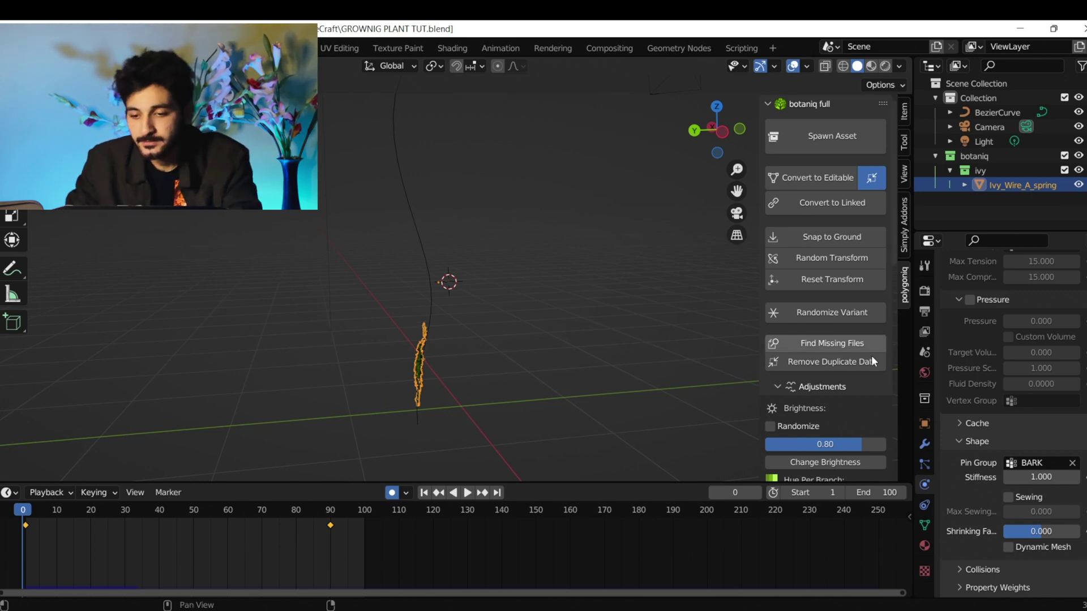
Enable Internal Springs for the ivy's cloth and deselect the ivy
scroll(981, 368, "up", 6)
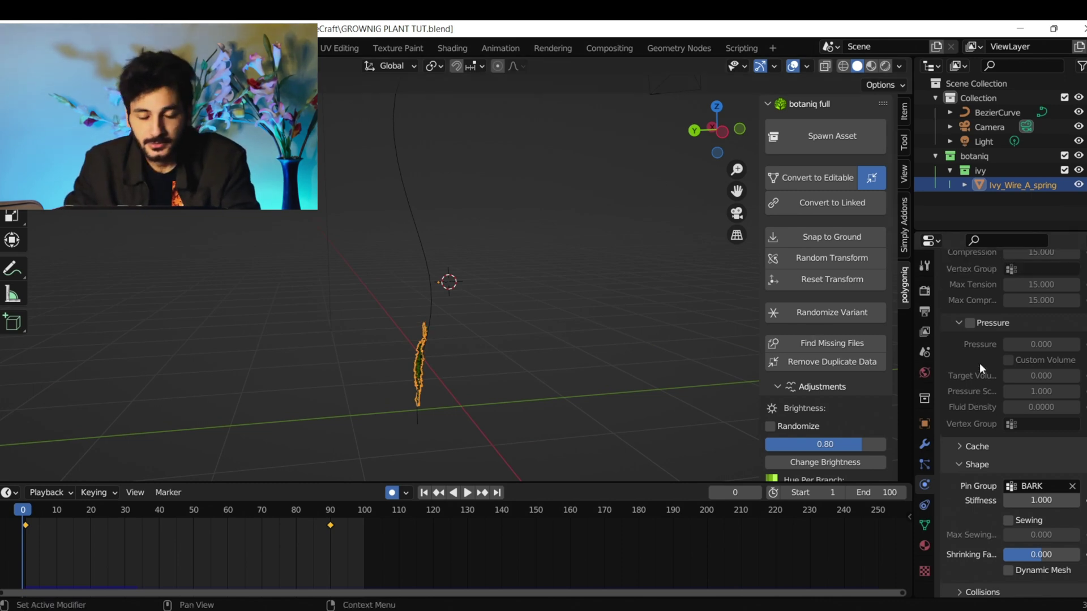
scroll(981, 367, "up", 3)
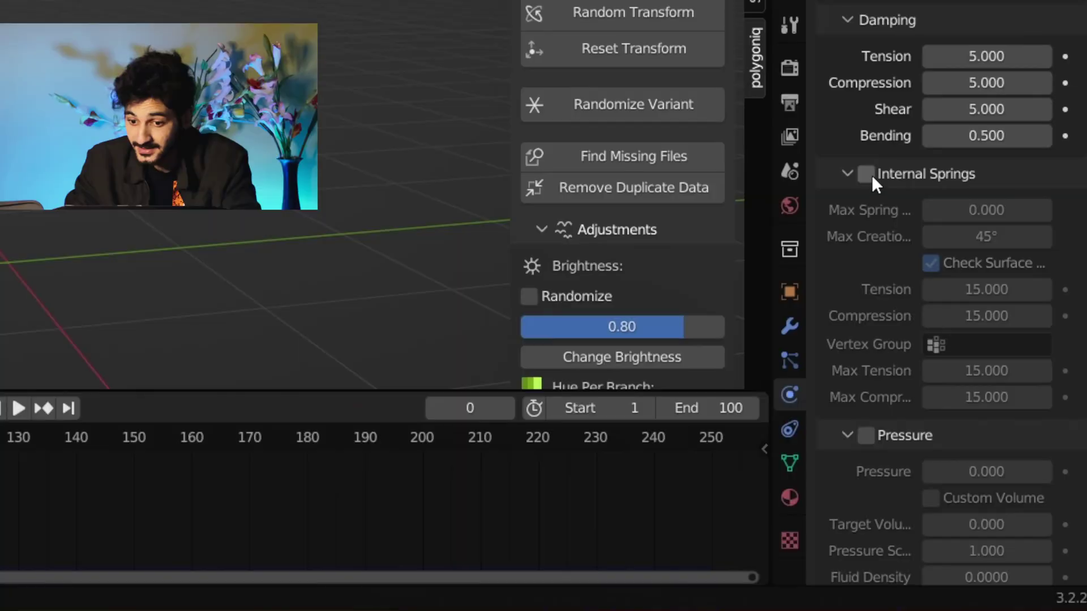
left_click(866, 174)
middle_click_drag(0, 241, 41, 66)
scroll(468, 281, "down", 2)
left_click(477, 267)
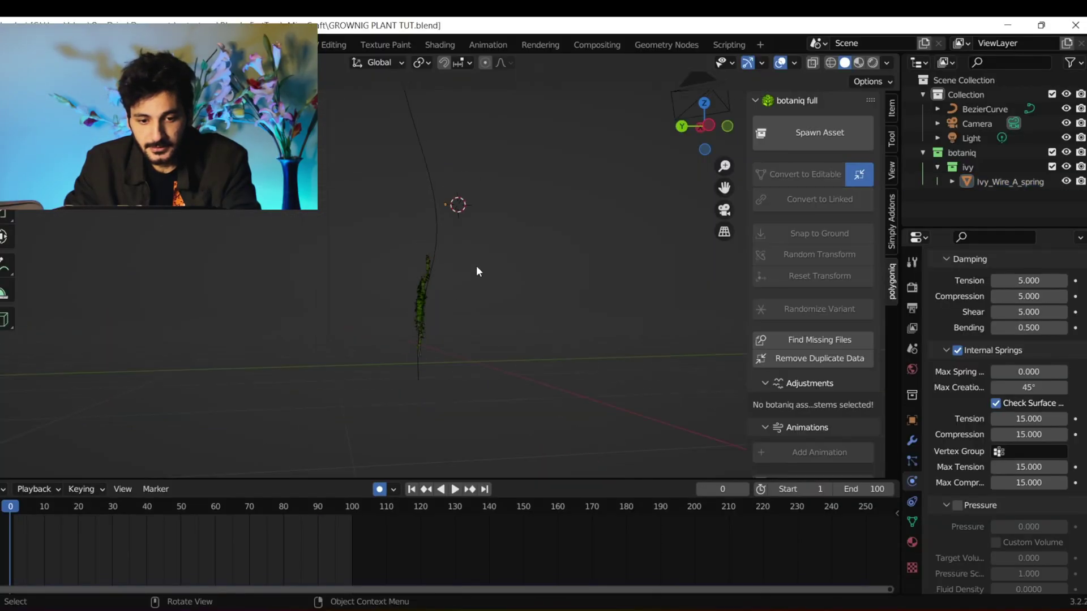
Play the simulation with internal springs, inspect the leaves up close around frame 41, and return to frame 0
key("space")
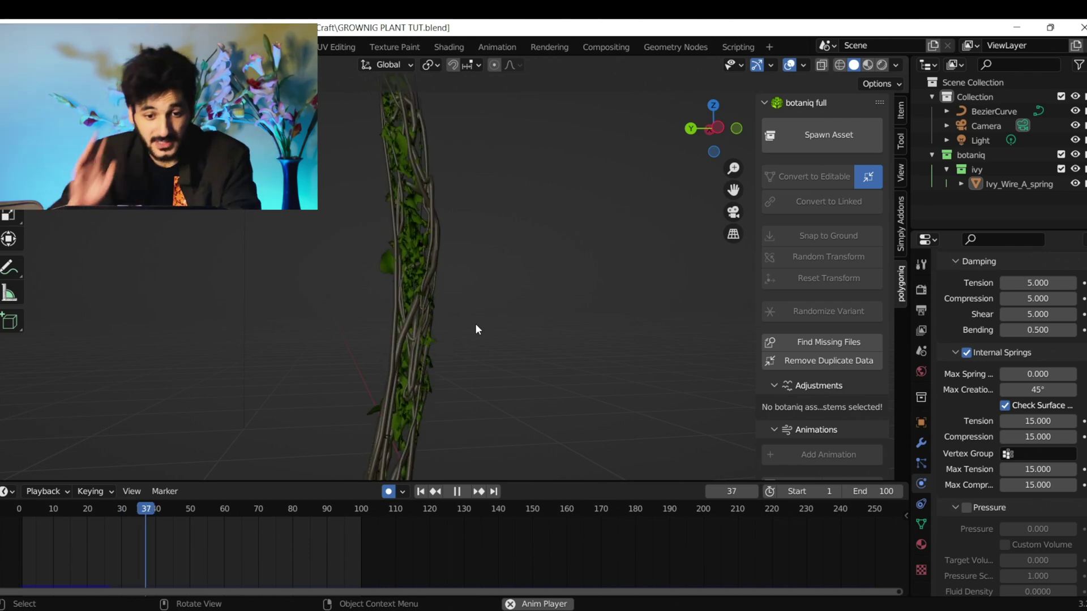
key("space")
scroll(463, 278, "down", 4)
middle_click_drag(463, 279, 472, 363, "shift")
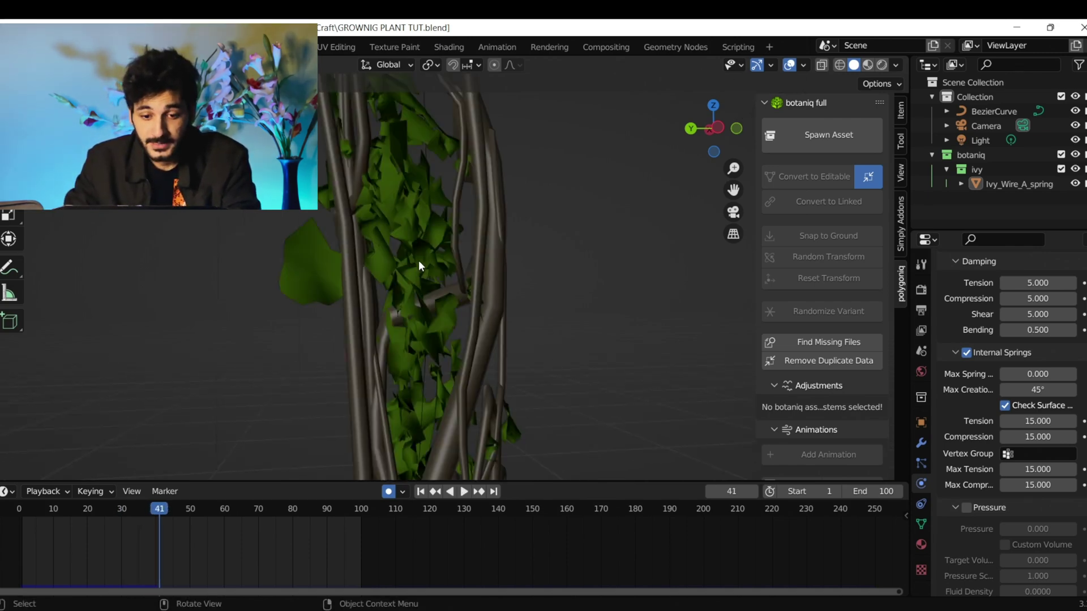
scroll(416, 261, "down", 3)
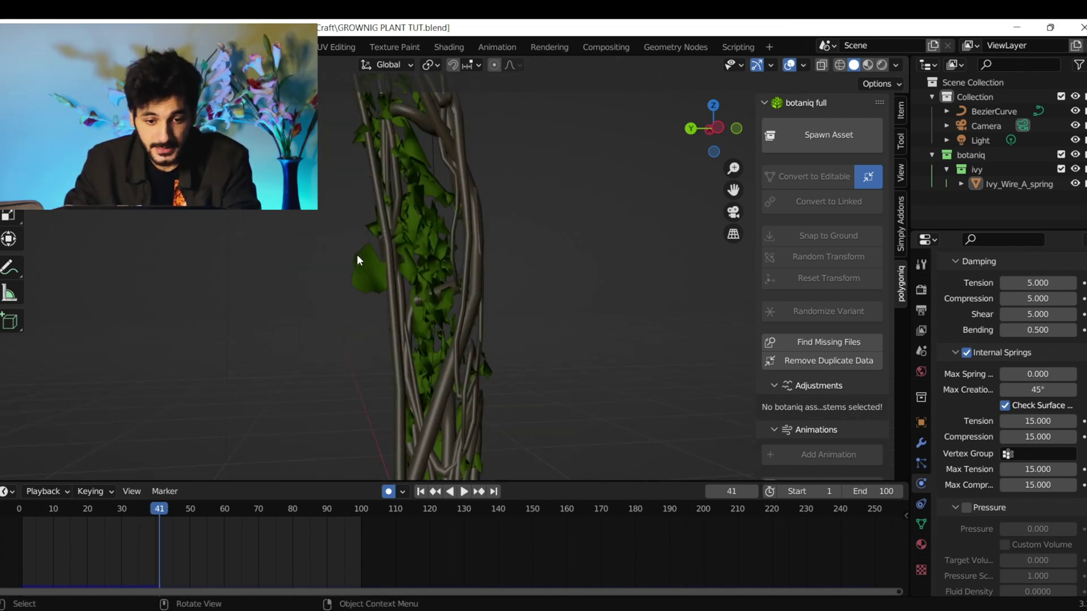
mouse_move(412, 260)
middle_mouse_down()
mouse_move(409, 271)
mouse_move(506, 277)
mouse_move(399, 273)
mouse_move(401, 262)
middle_mouse_up()
left_click(70, 511)
key("space")
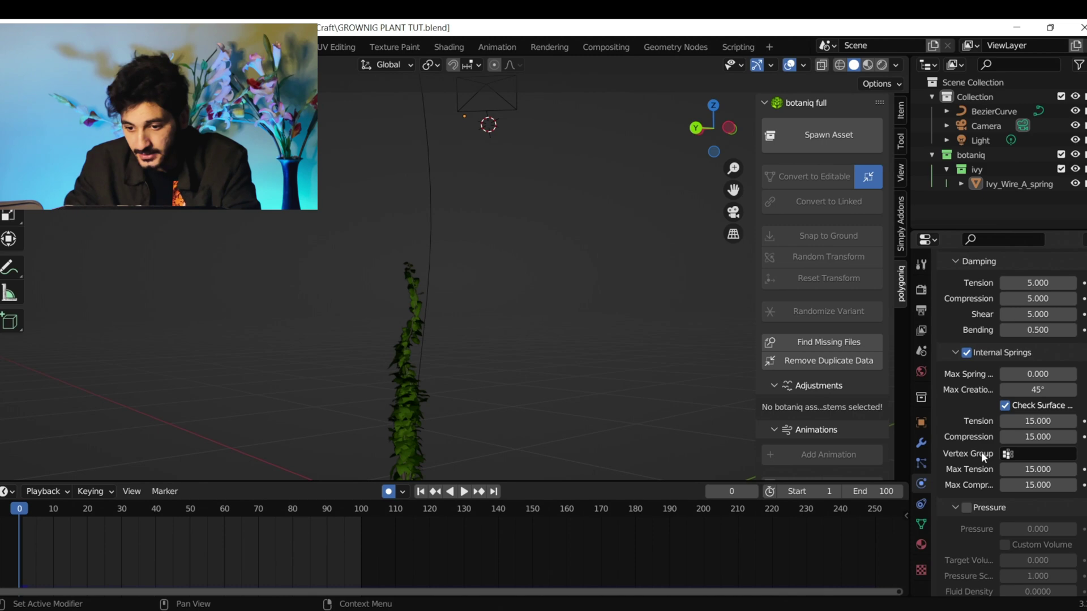
Review the cloth's Pressure and Shape settings and replay the simulation from the start
scroll(971, 431, "down", 10)
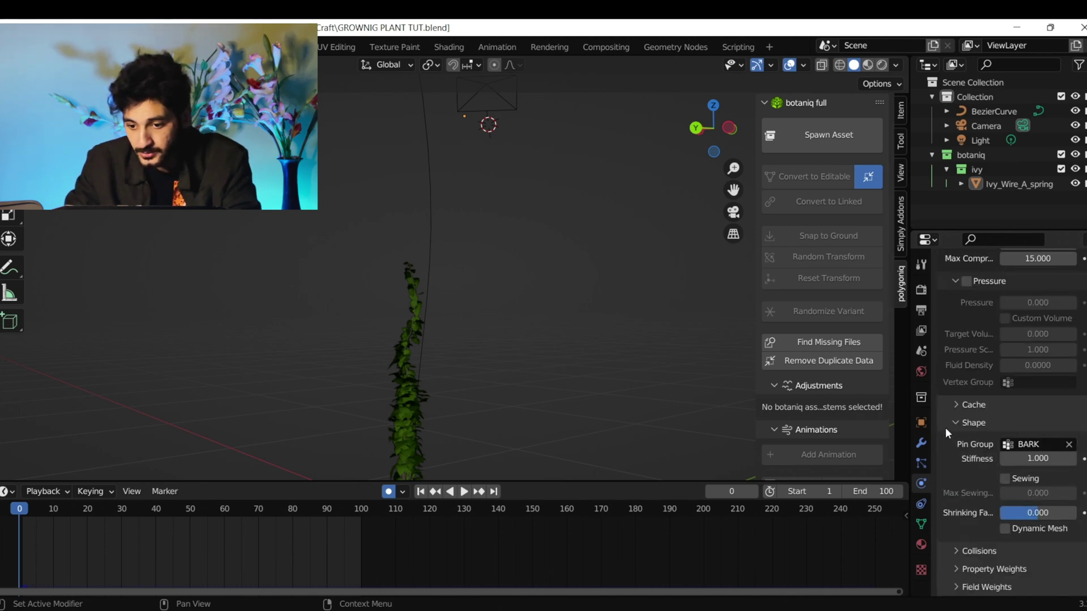
key("space")
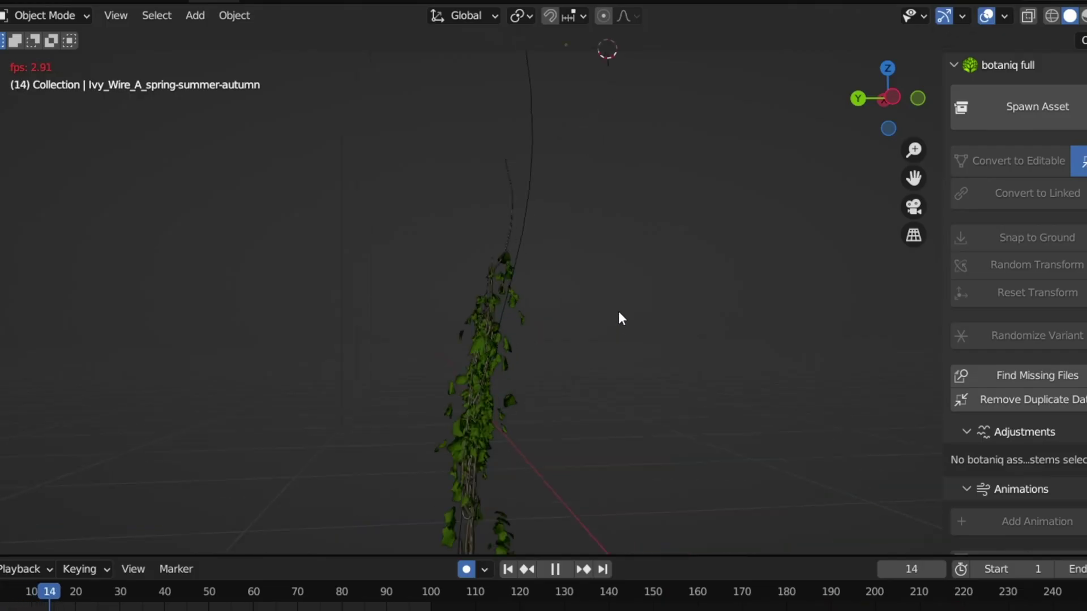
scroll(618, 303, "down", 2)
middle_click_drag(619, 218, 626, 308, "shift")
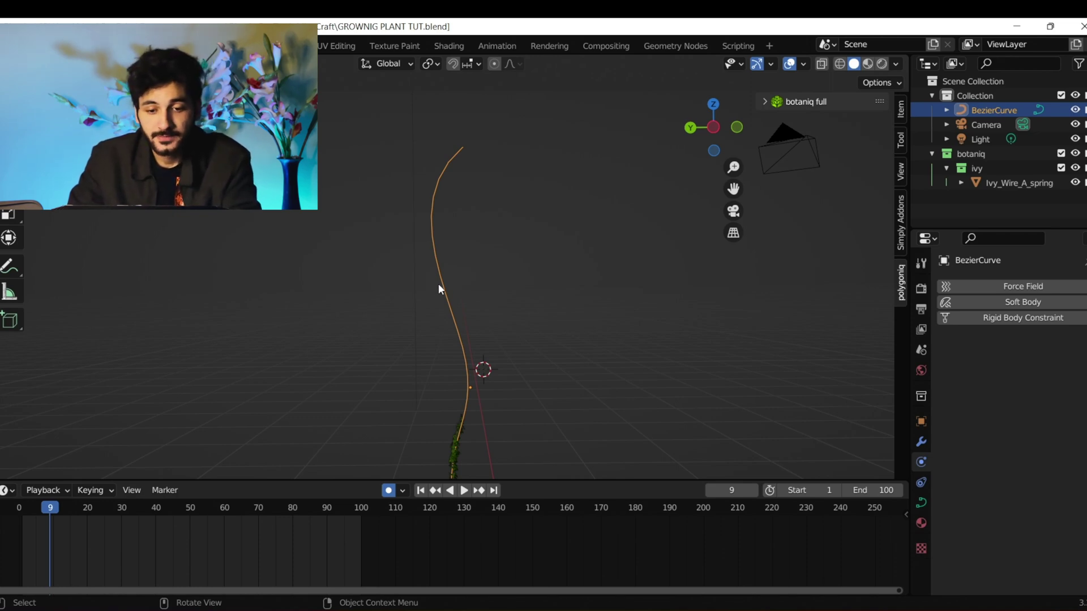
Hook the Bezier curve's top control point to a new empty object and select that empty in Object Mode
key("Tab")
middle_click_drag(439, 284, 444, 312)
scroll(447, 283, "up", 3)
left_click_drag(444, 121, 540, 212)
middle_click_drag(543, 214, 524, 290, "shift")
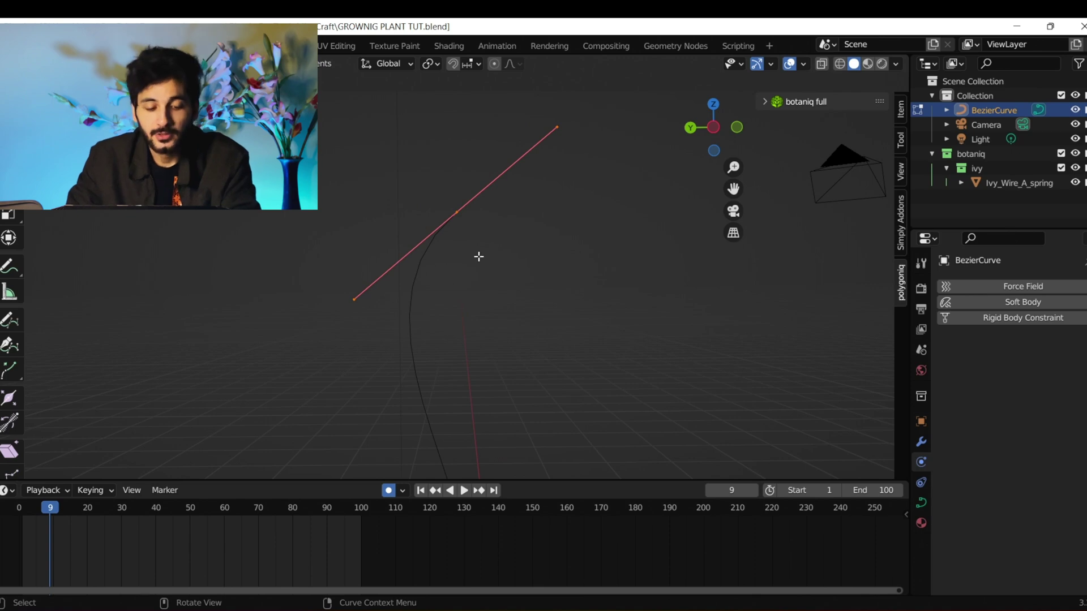
key("ctrl+h")
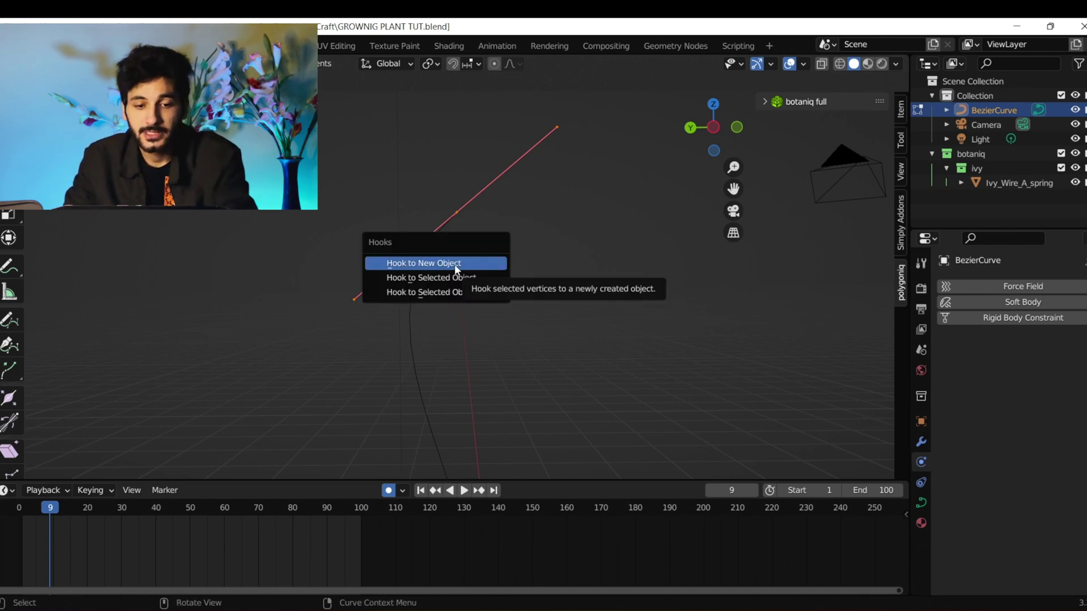
left_click(481, 262)
mouse_move(491, 255)
middle_mouse_down()
mouse_move(519, 291)
mouse_move(494, 264)
middle_mouse_up()
key("Tab")
left_click(461, 204)
middle_click_drag(461, 204, 488, 253)
Try moving the empty to test how it bends the upper end of the curve
key("g")
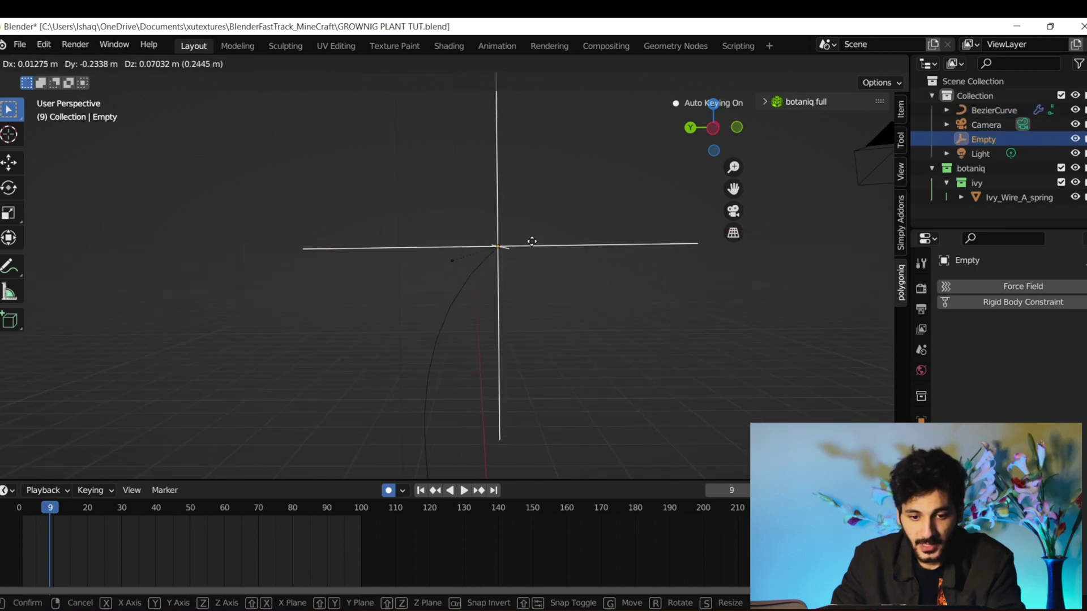
key("Escape")
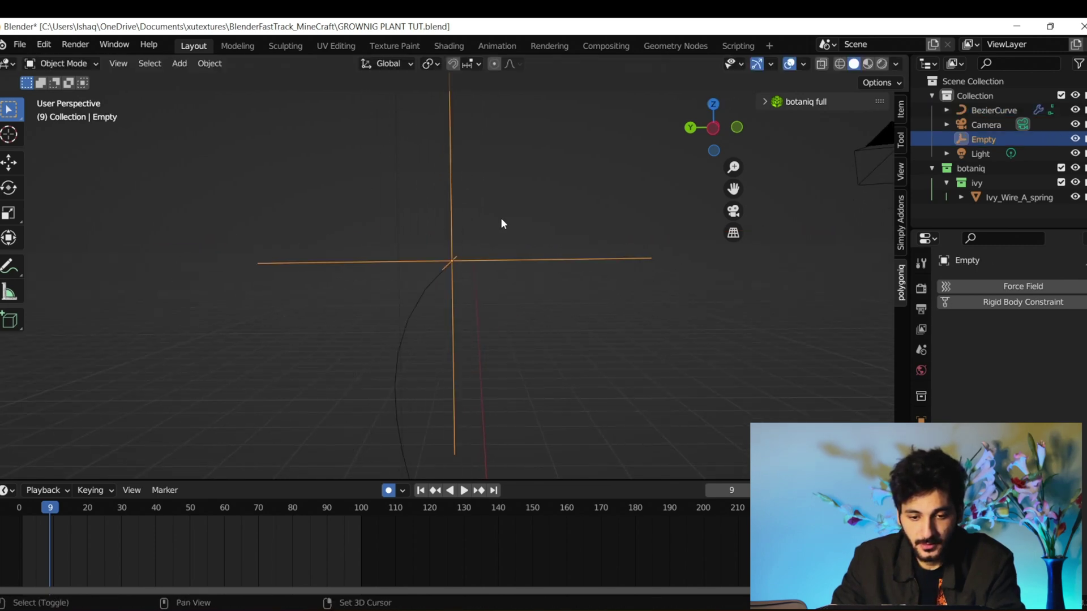
middle_click_drag(501, 223, 524, 146, "shift")
scroll(501, 241, "down", 2)
middle_click_drag(363, 470, 375, 371, "shift")
mouse_move(478, 317)
middle_mouse_down("shift")
mouse_move(446, 353)
mouse_move(460, 341)
mouse_move(452, 365)
mouse_move(508, 288)
middle_mouse_up("shift")
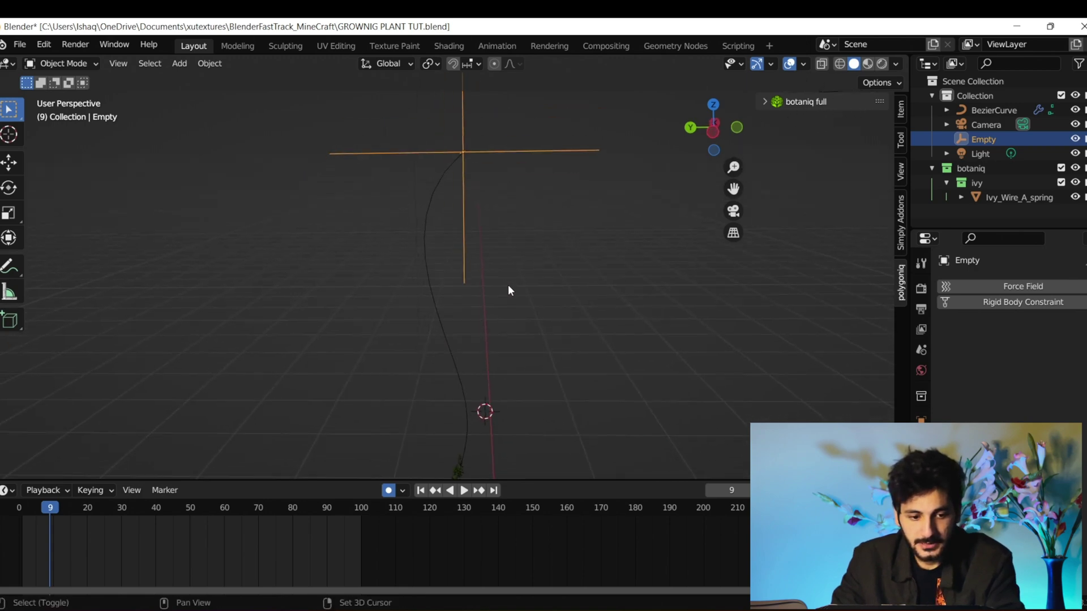
Move the top empty slightly at frame 9 to auto-key it, and shift that keyframe to frame 51
key("g")
left_click(505, 291)
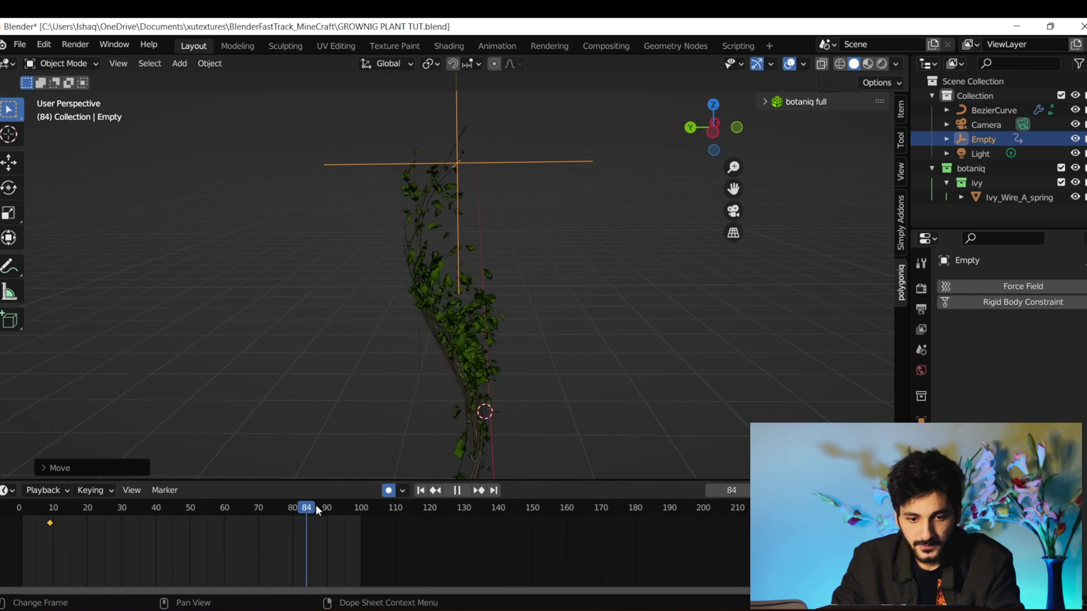
key("g")
left_click(187, 517)
Move and rotate the top empty at frame 99 to keyframe a new bend in the curve
left_click_drag(255, 511, 362, 511)
key("g")
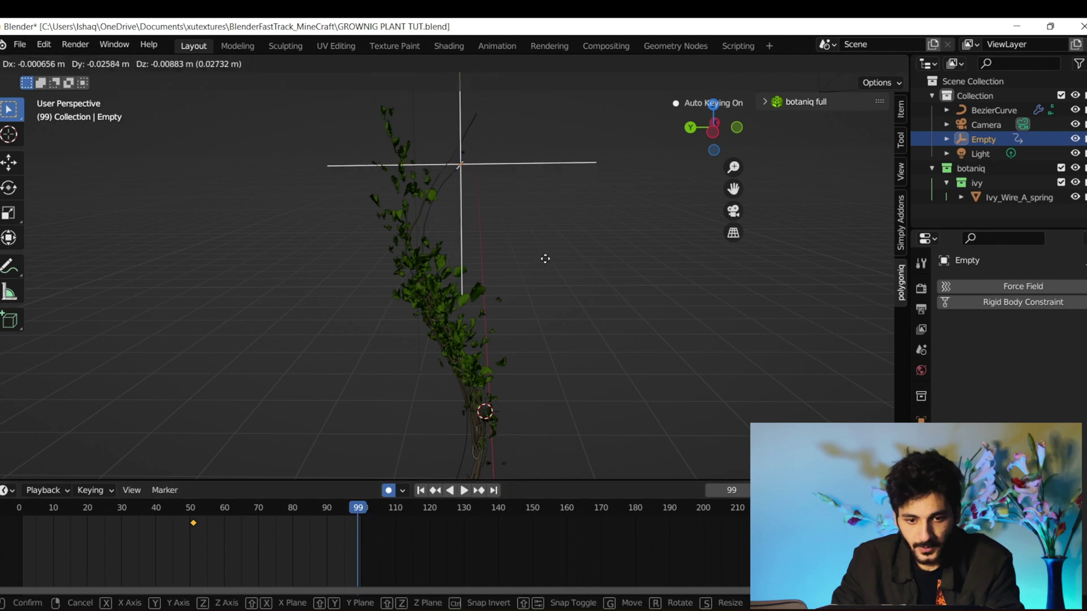
left_click(593, 265)
key("r")
left_click(578, 315)
key("g")
left_click(579, 315)
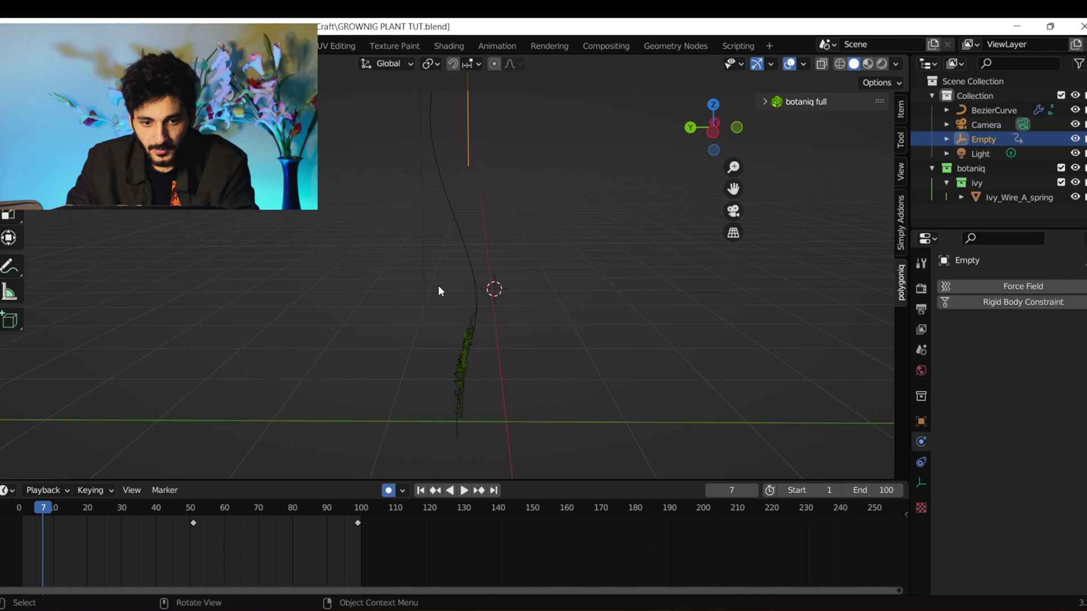
Hook the Bezier curve's middle control point to another new empty and return to Object Mode
left_click(464, 241)
key("Tab")
middle_click_drag(465, 241, 476, 291, "shift")
left_click(500, 311)
key("ctrl+h")
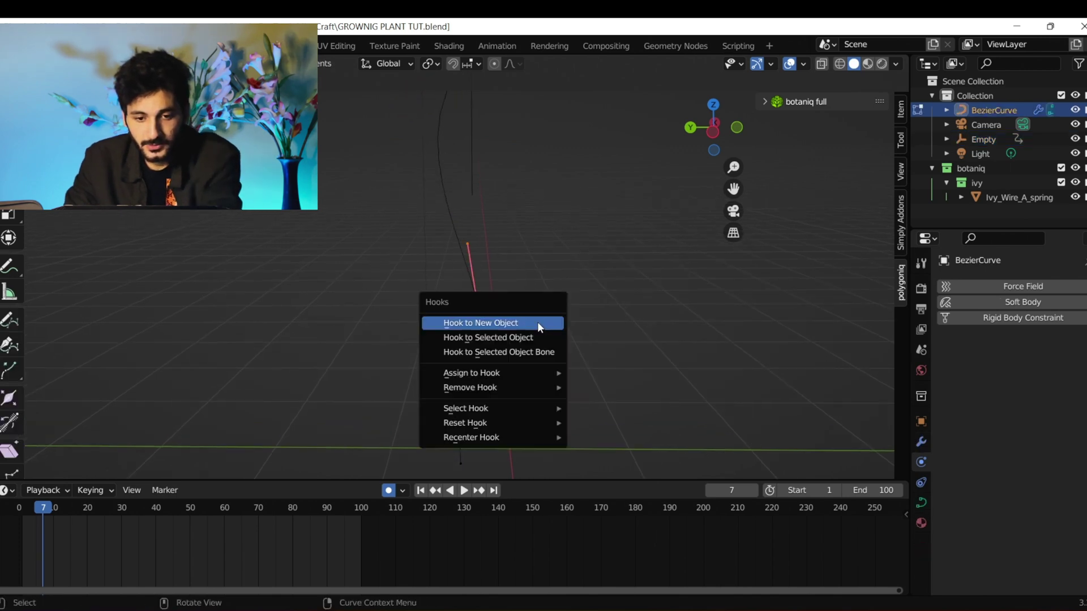
left_click(538, 321)
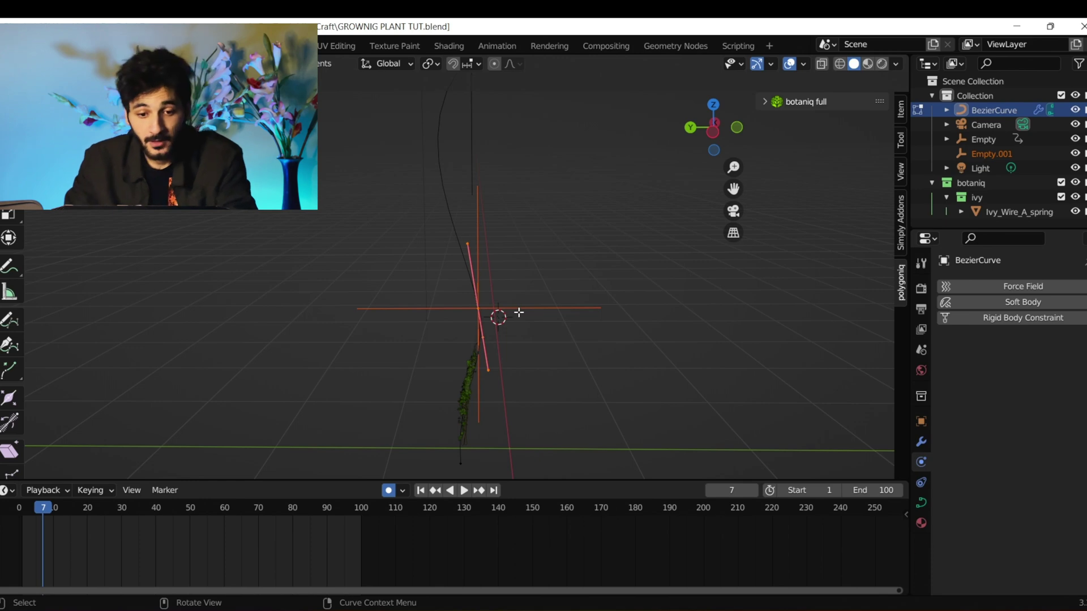
key("Tab")
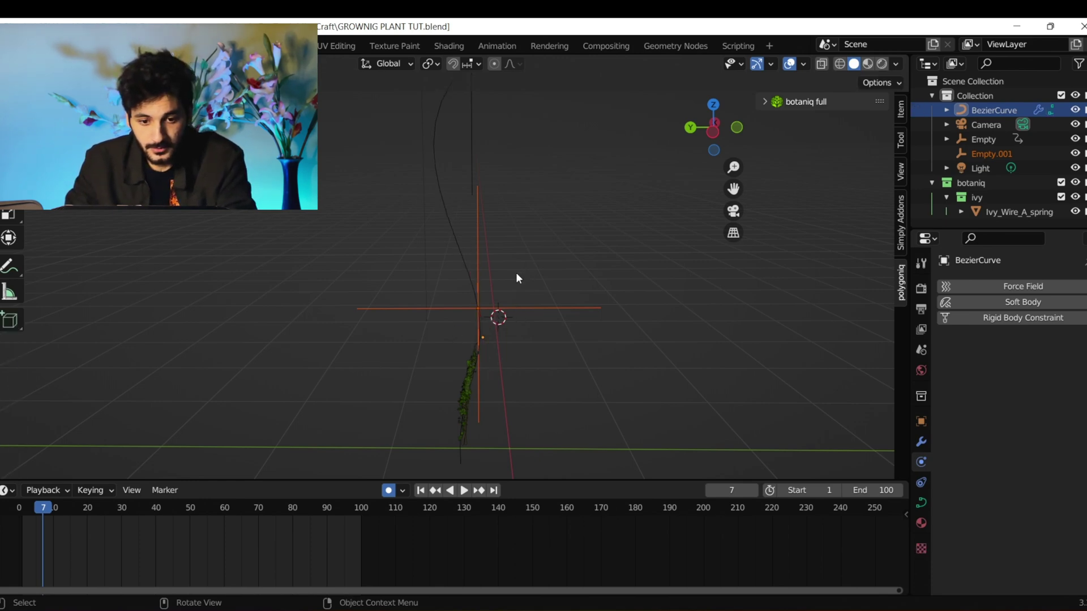
Move the curve's middle empty slightly at frame 7 and again at frame 59 to auto-key its motion
key("g")
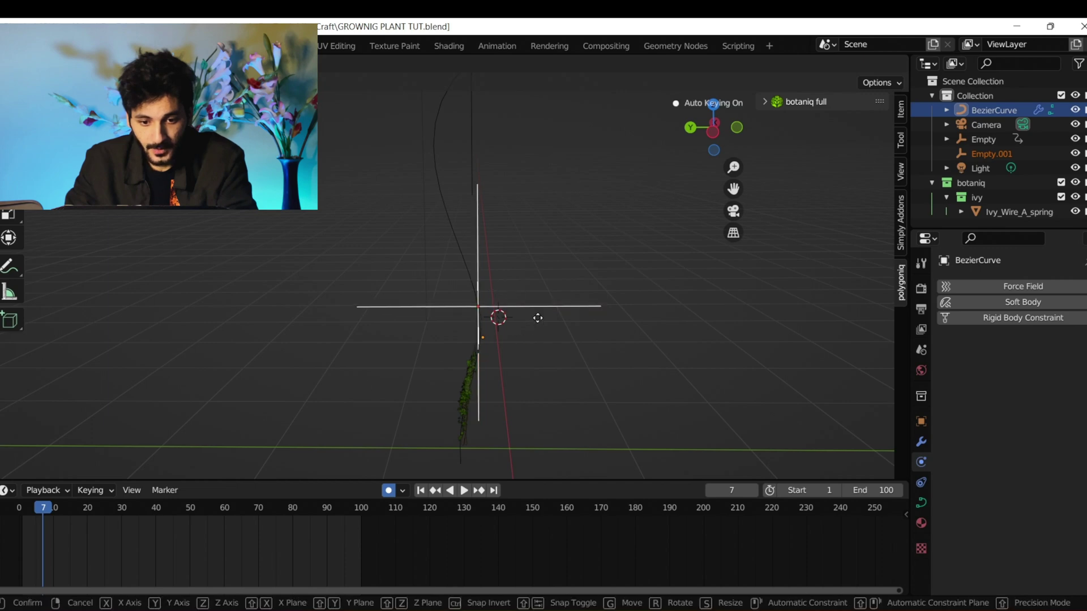
left_click(540, 316)
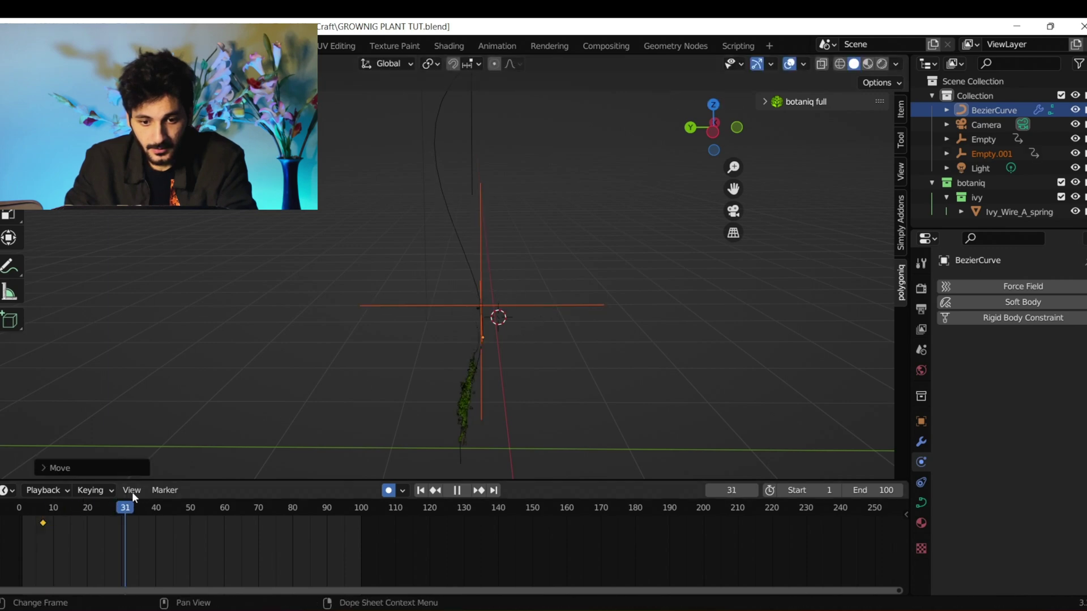
key("space")
key("g")
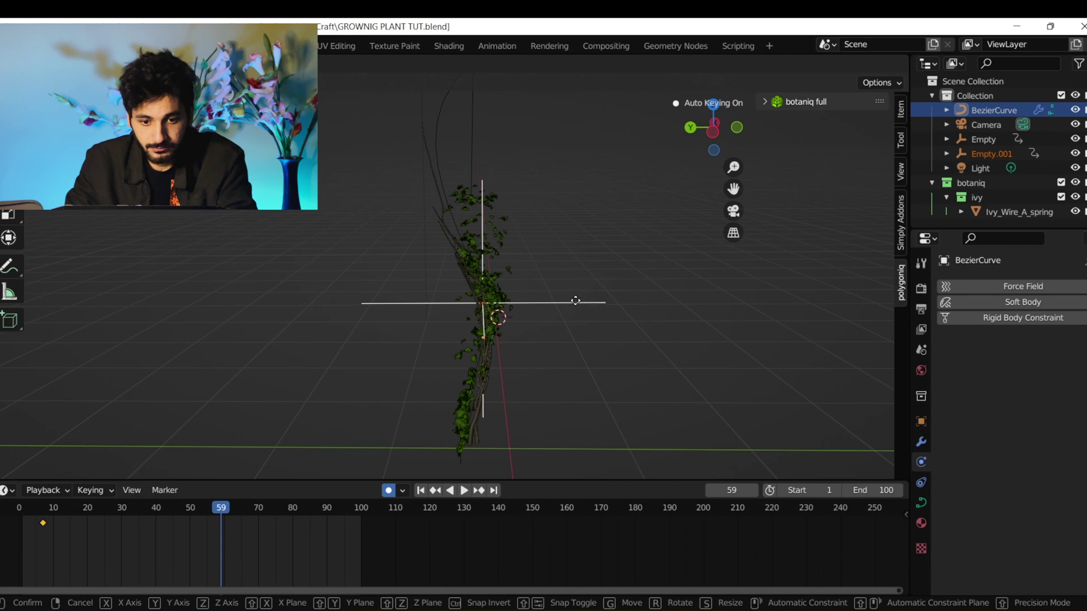
left_click(583, 295)
Return to the start of the timeline and briefly play the animation to check the middle empty's motion
key("shift+Left")
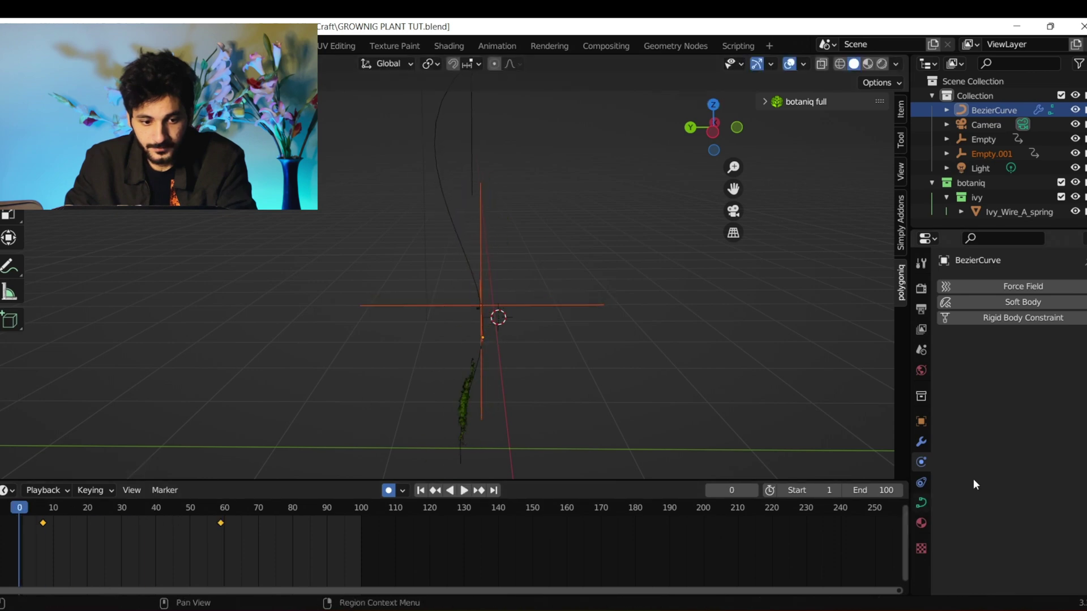
key("space")
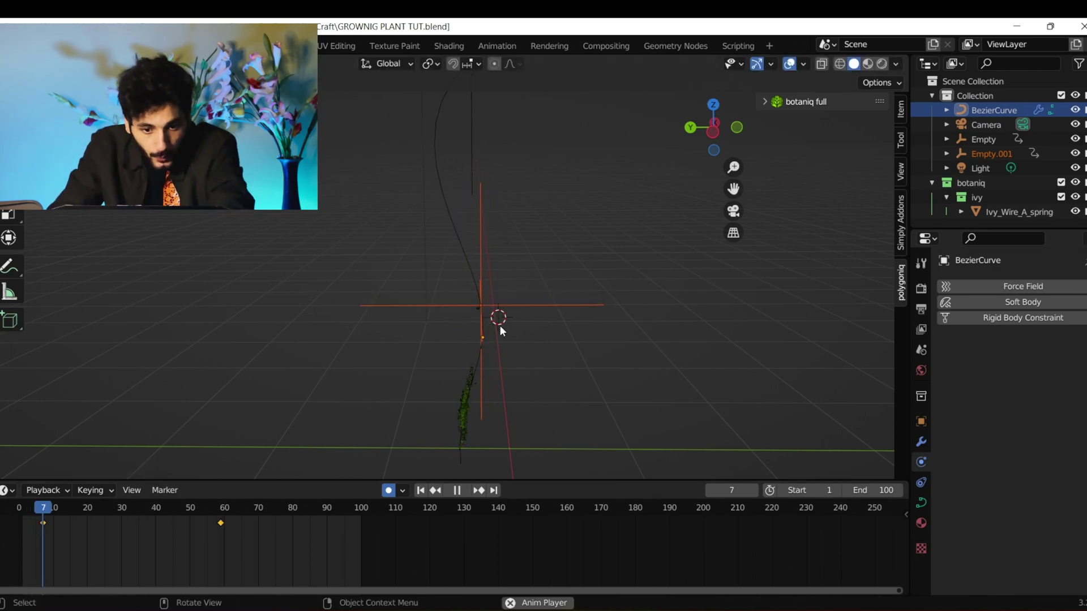
key("space")
Set the ivy's cloth cache simulation end to frame 100 and bake the simulation
left_click(464, 401)
scroll(958, 447, "down", 15)
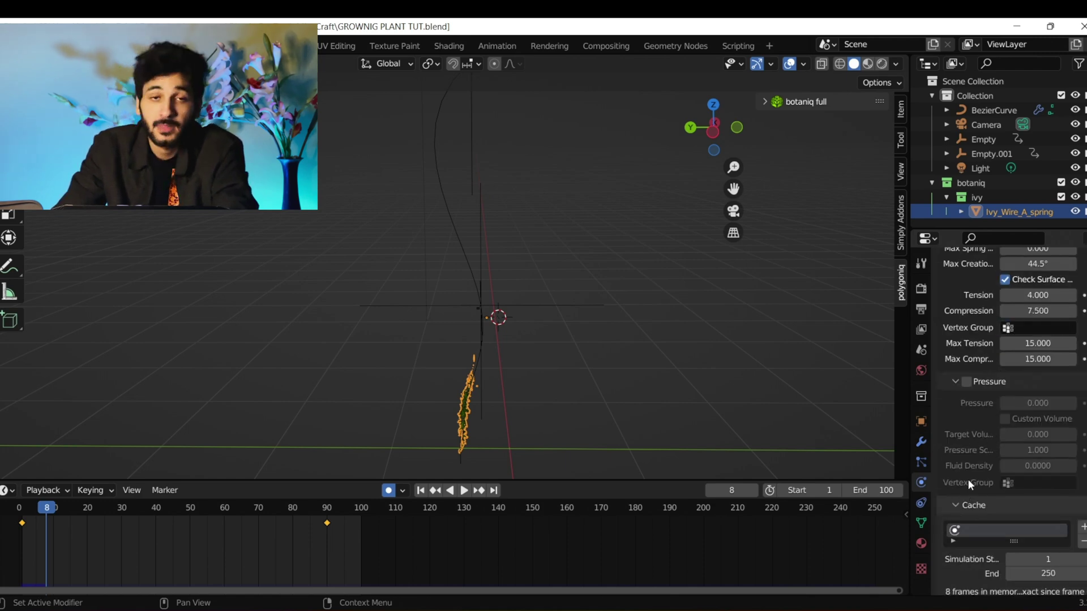
scroll(965, 478, "down", 4)
double_click(1038, 482)
type("100")
key("Return")
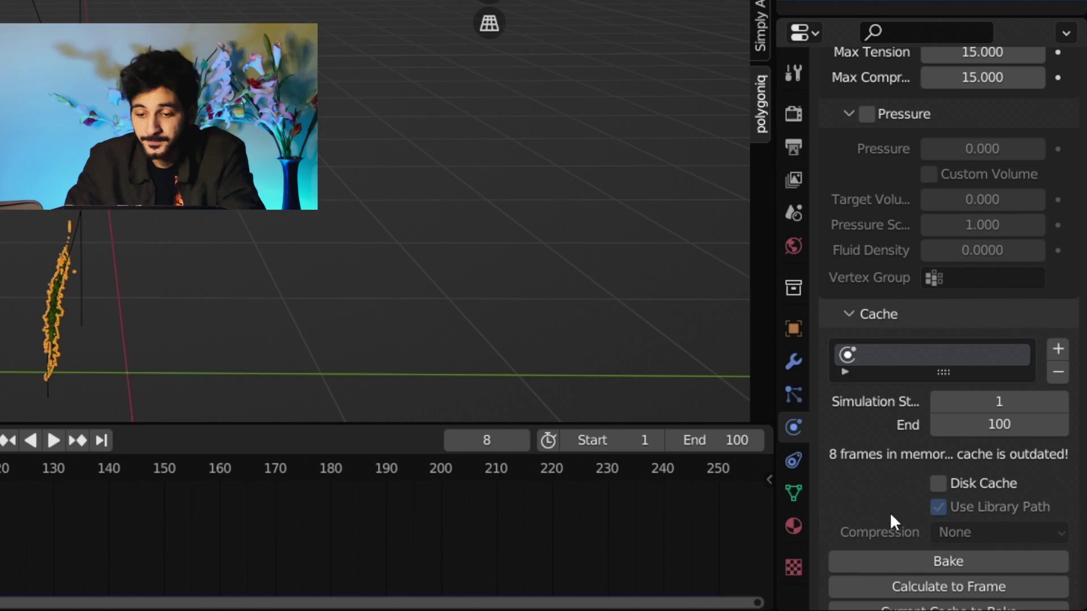
scroll(905, 499, "down", 4)
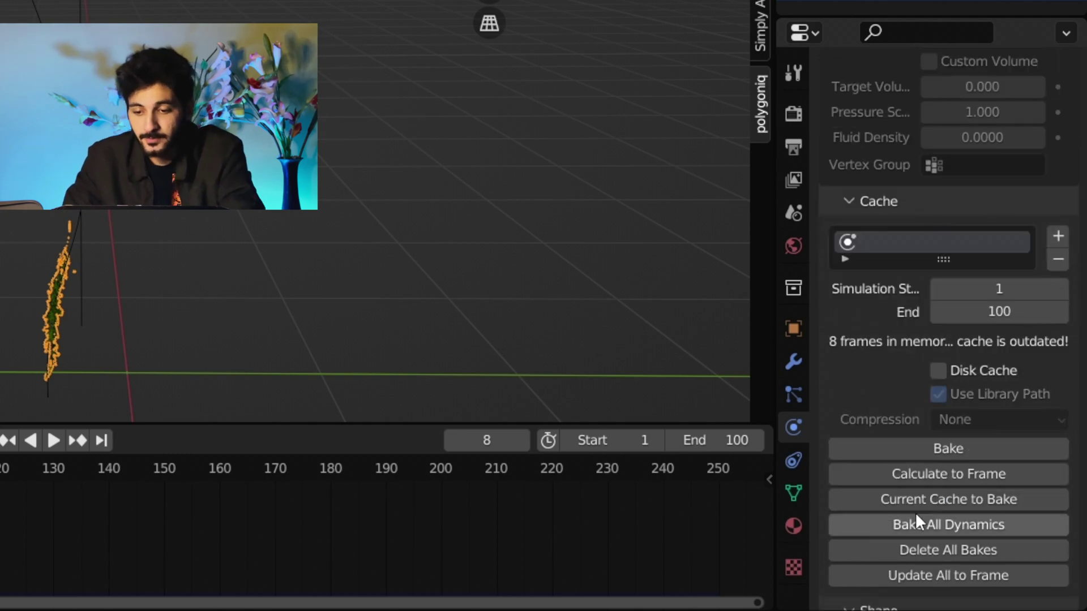
left_click(941, 449)
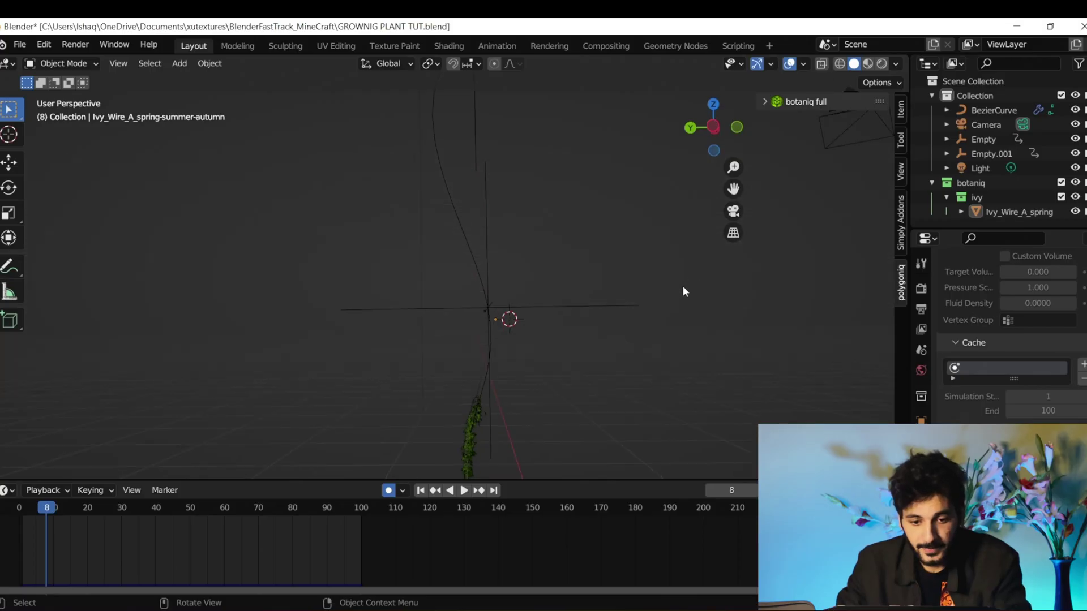
Play the baked growth animation and examine the ivy's leaves and bending from different angles
key("space")
scroll(599, 158, "up", 2)
middle_click_drag(604, 177, 576, 246, "shift")
scroll(598, 158, "down", 3)
scroll(575, 247, "down", 3)
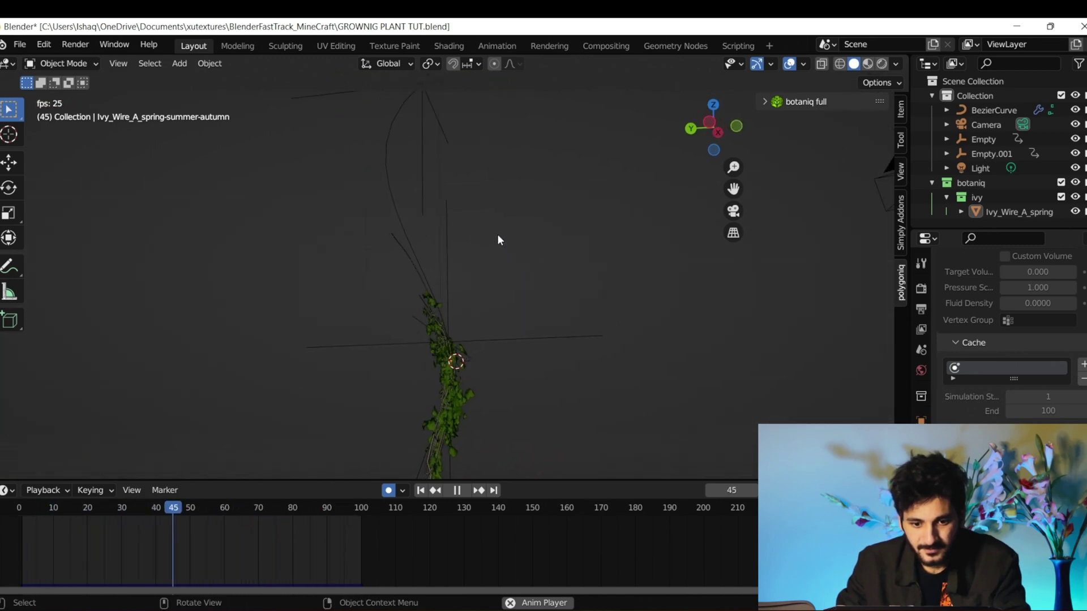
middle_click_drag(497, 235, 589, 266)
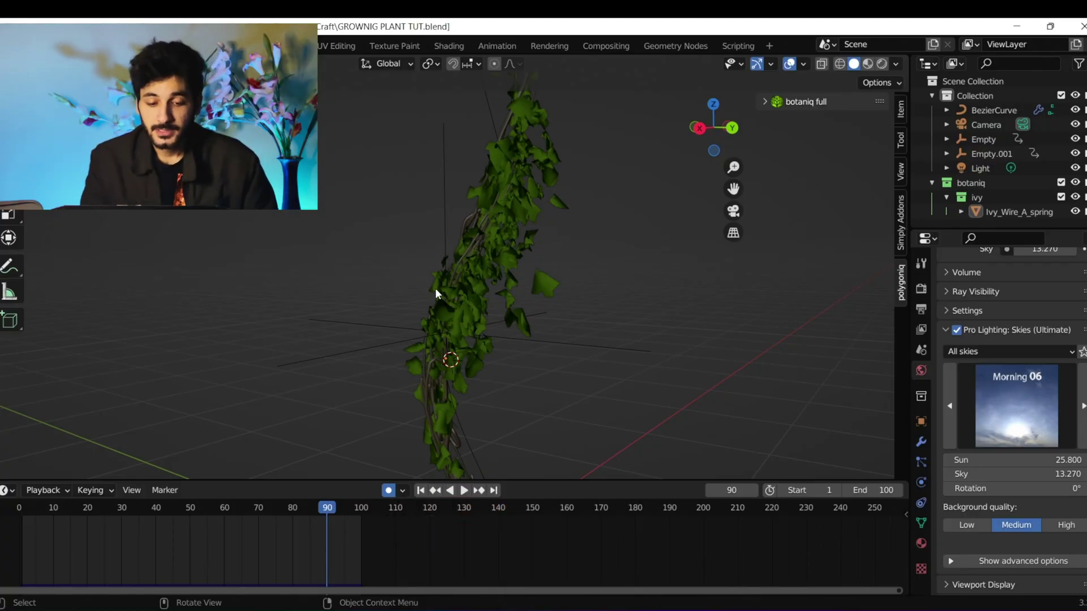
scroll(509, 276, "down", 3)
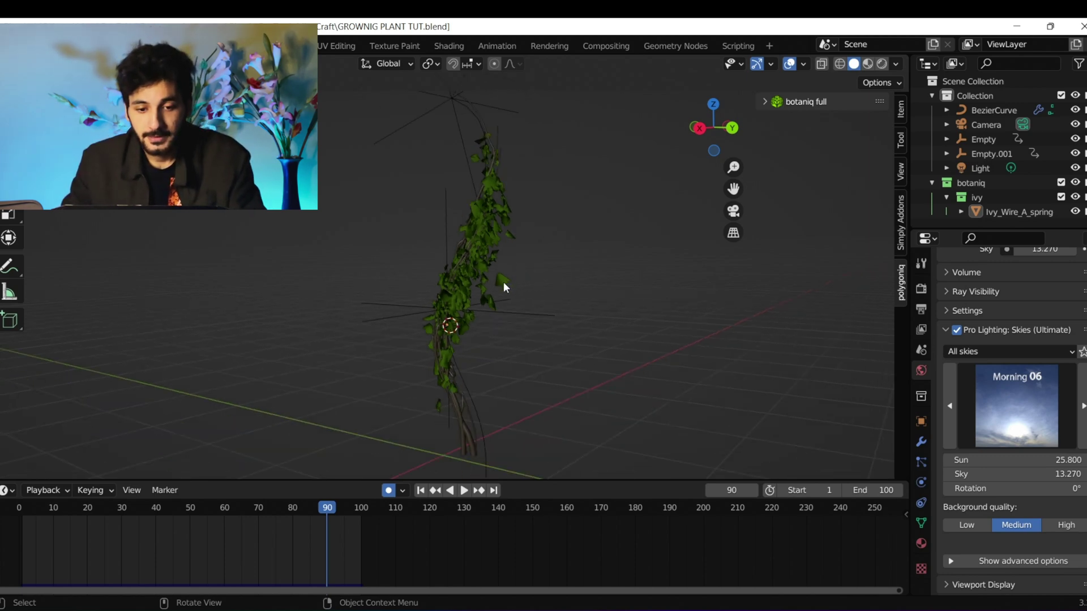